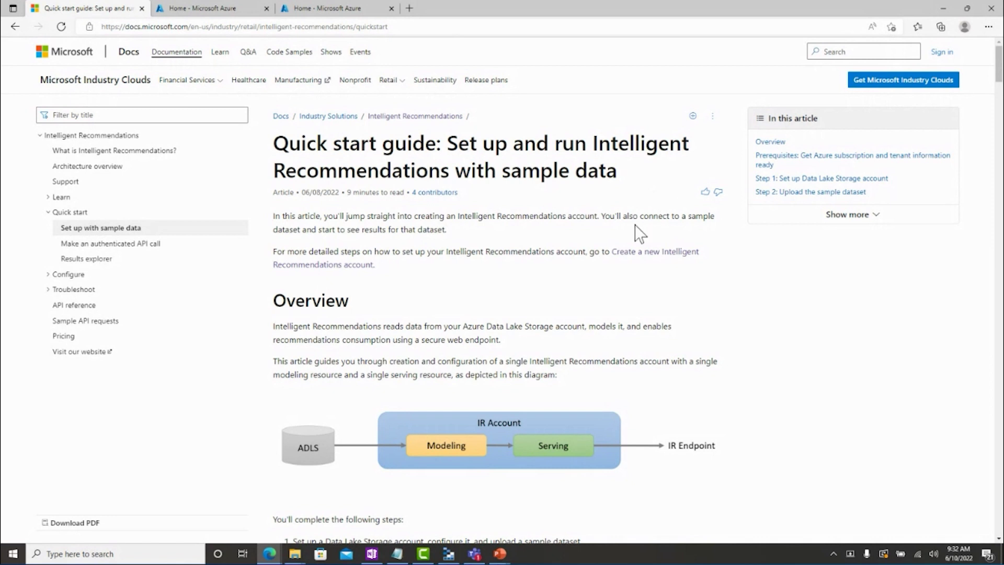
Scroll the Intelligent Recommendations quickstart to the 'Step 2: Upload the sample dataset' heading.
scroll(465, 290, down, 5)
scroll(464, 296, down, 15)
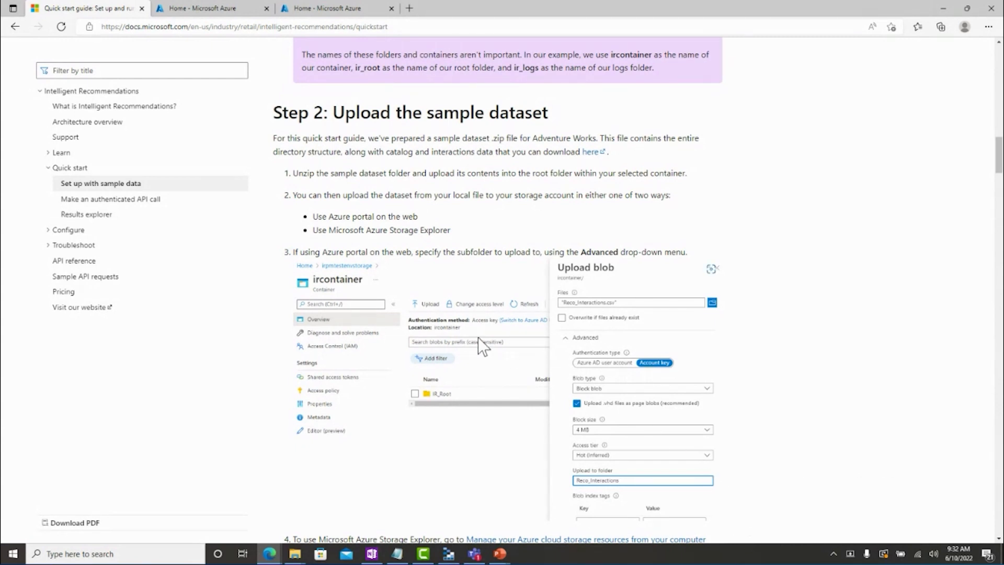
Start a new storage account under the RecoPlayground subscription and the katietest resource group.
click(197, 4)
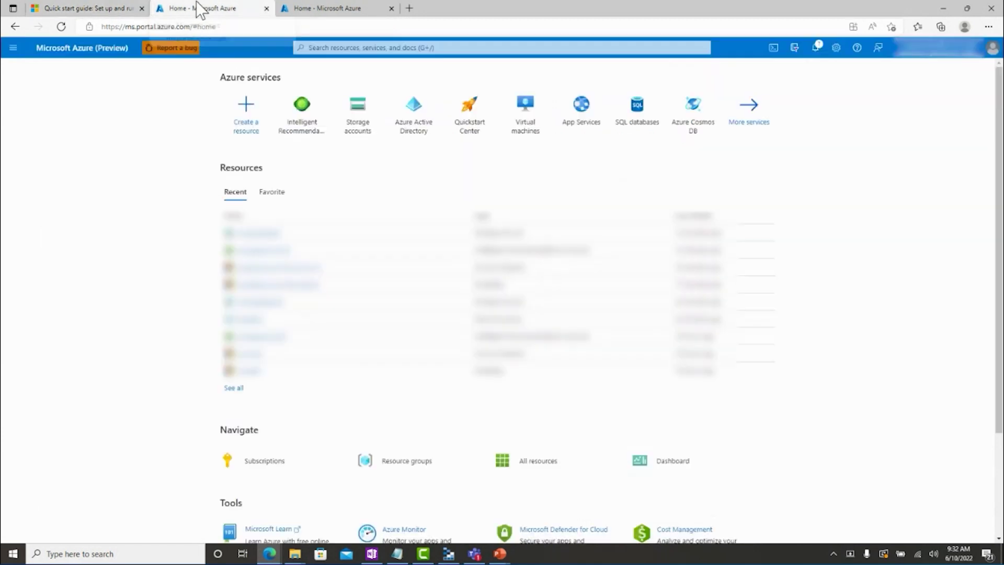
click(358, 126)
click(20, 118)
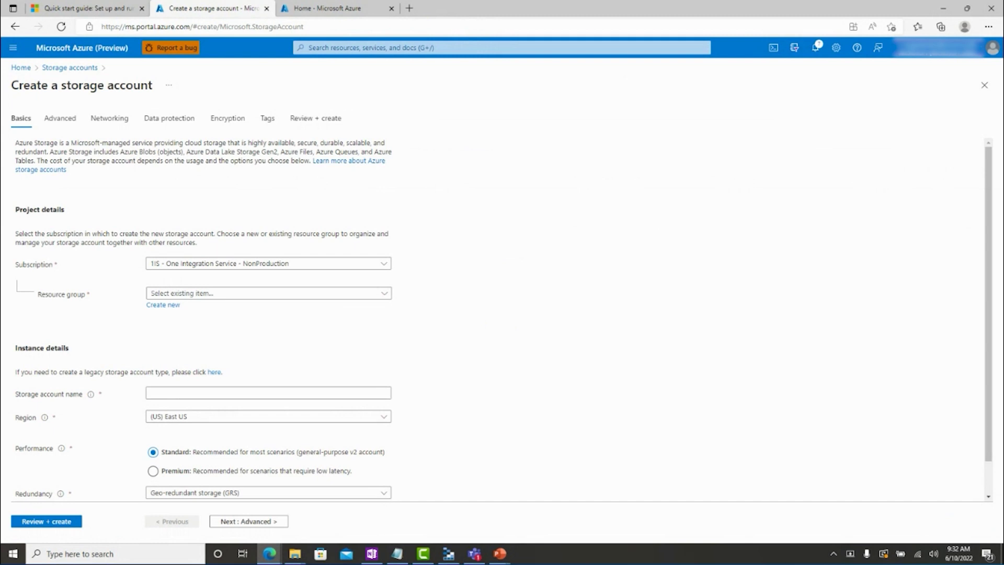
click(347, 270)
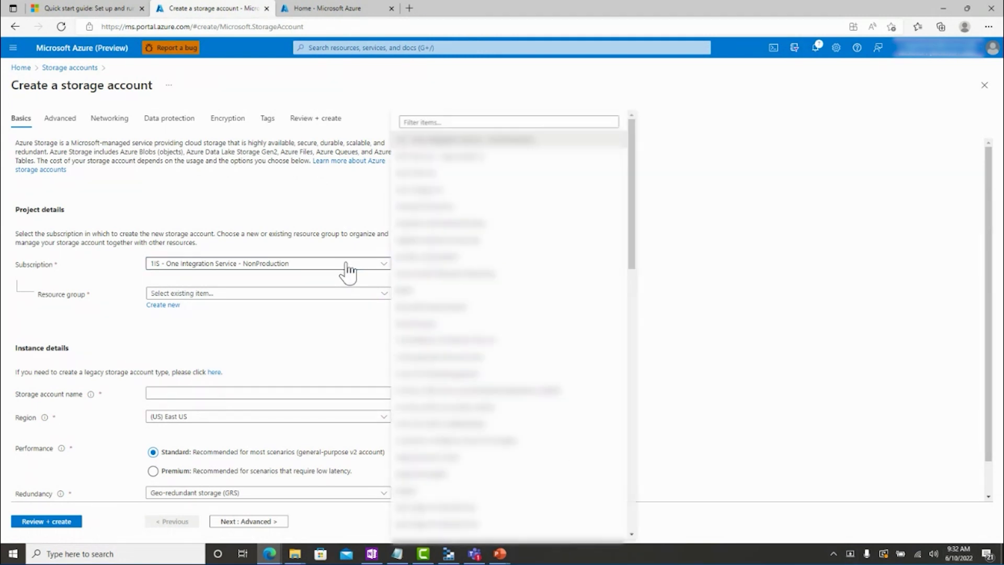
text(reco)
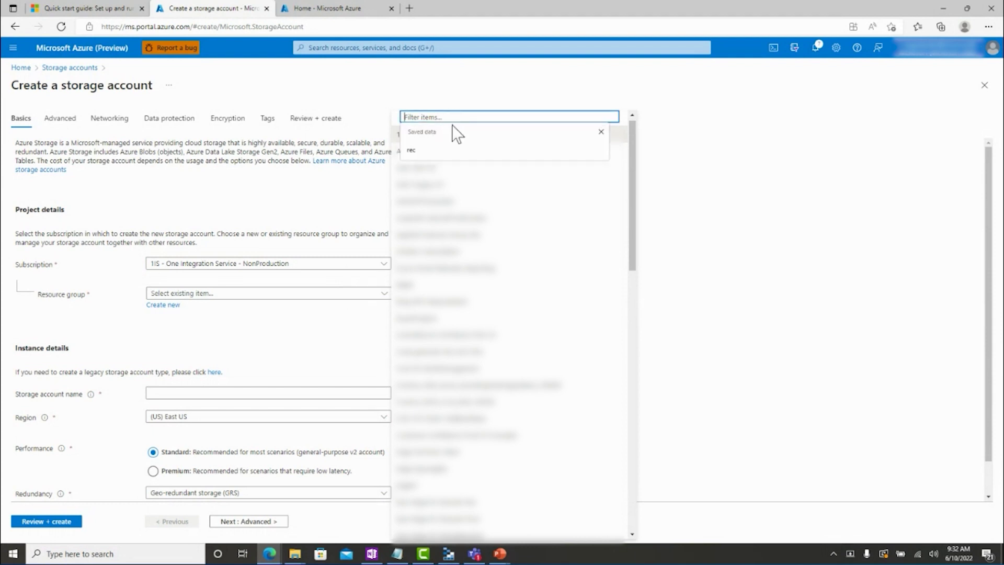
click(421, 318)
click(184, 296)
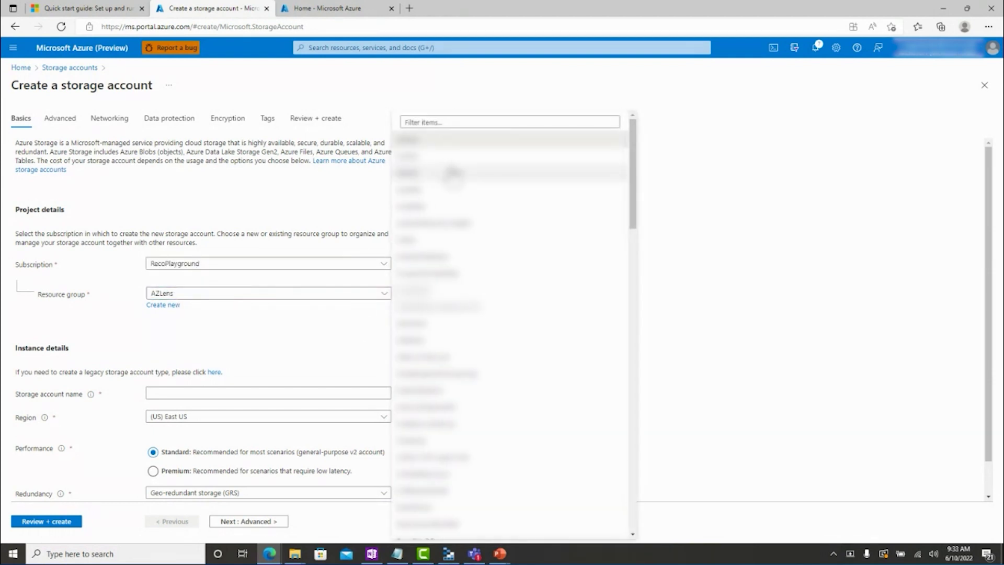
text(katie)
click(411, 318)
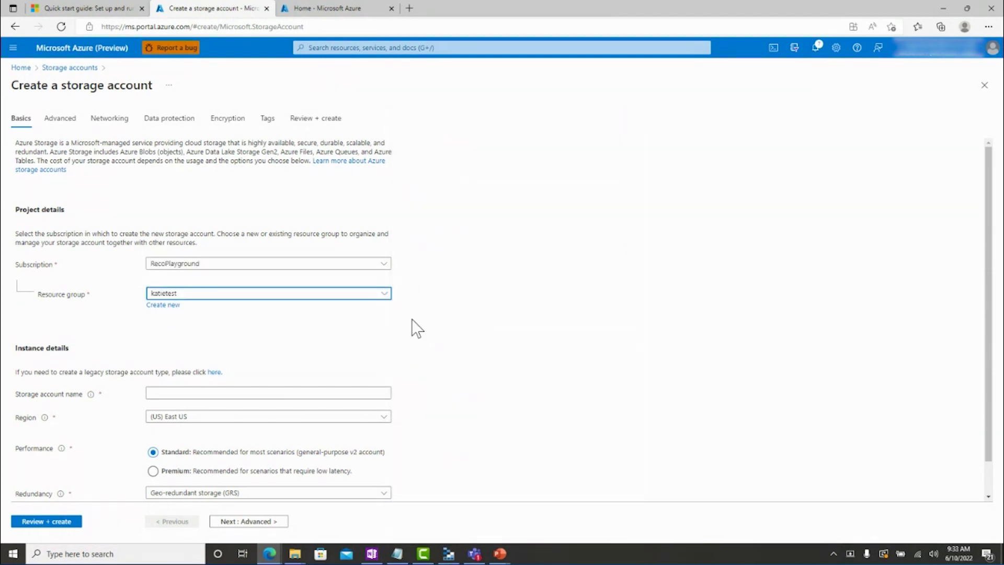
Name the storage account irsampledata11, then review and create it.
scroll(415, 318, down, 1)
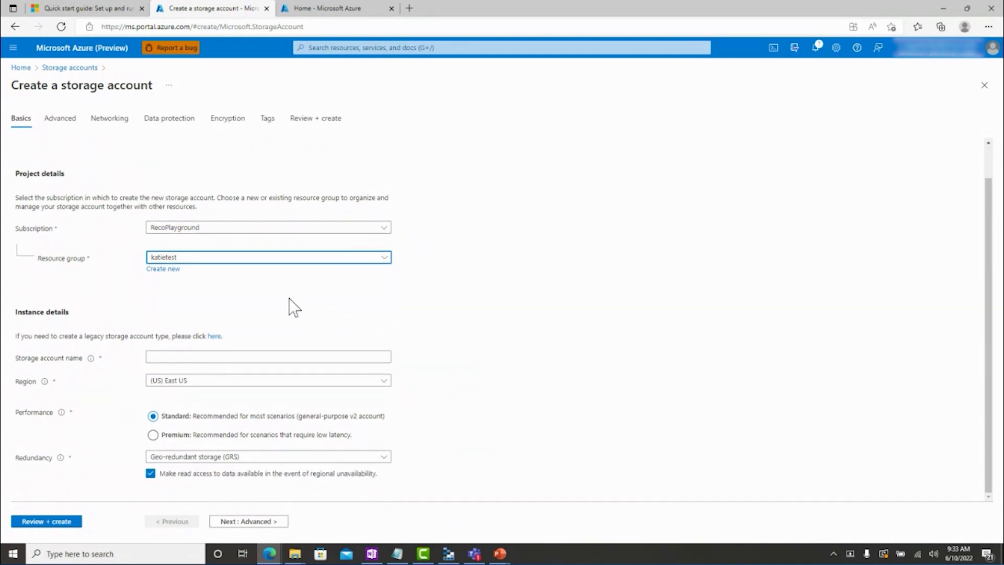
click(188, 355)
text(irsampledata11)
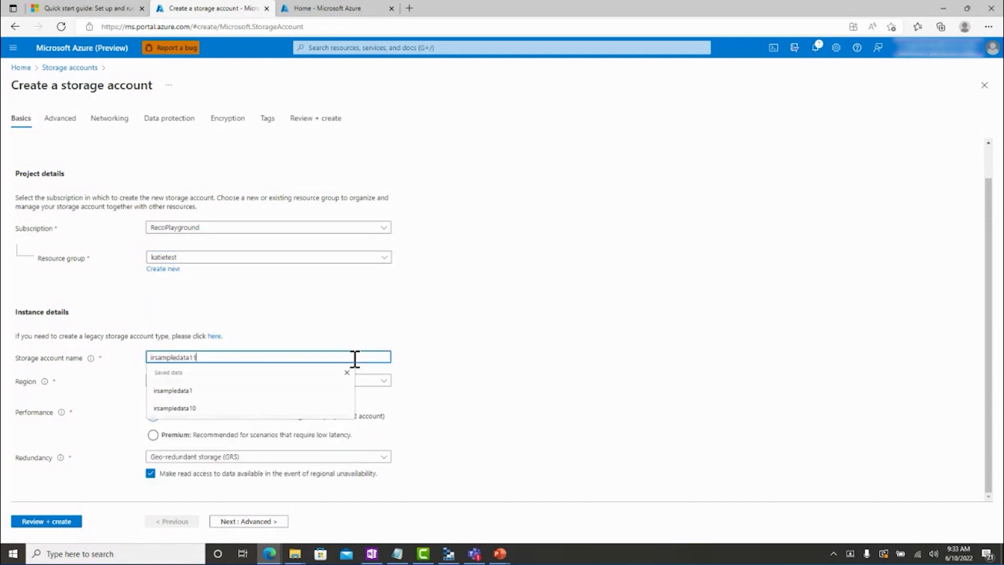
key(Escape)
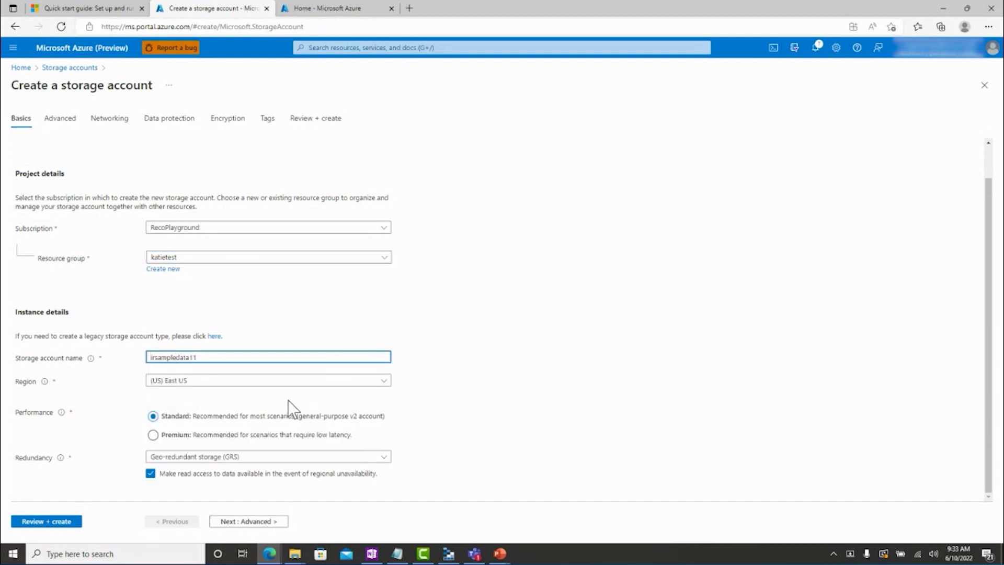
click(40, 521)
click(47, 522)
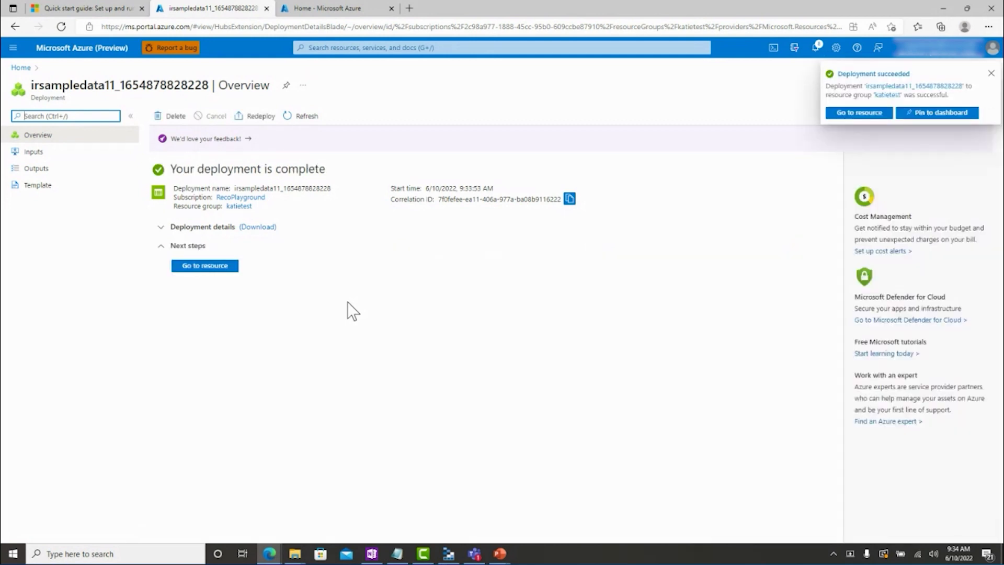
Add a private container named ircontainer11 to irsampledata11, then switch to Storage Explorer.
click(199, 266)
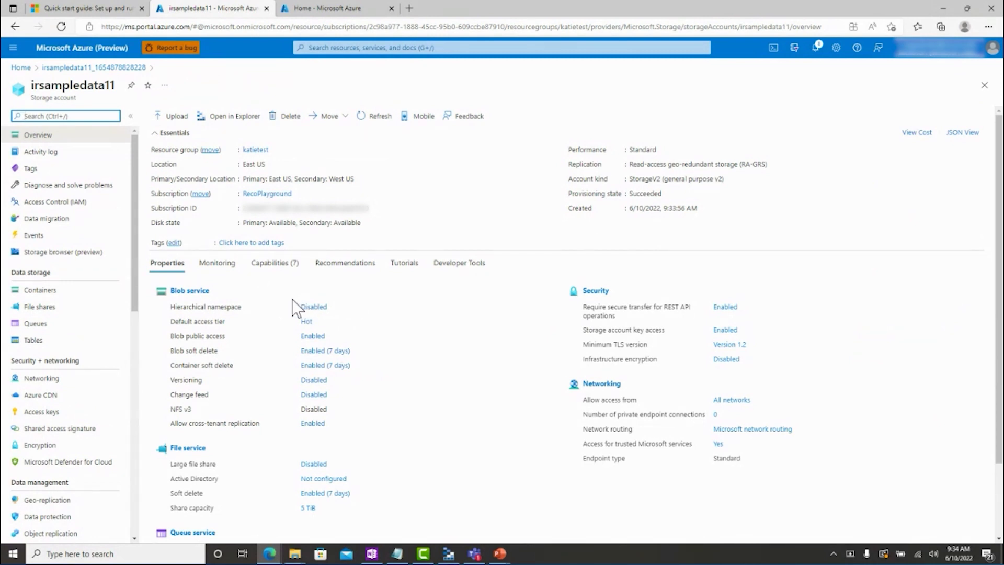
click(59, 291)
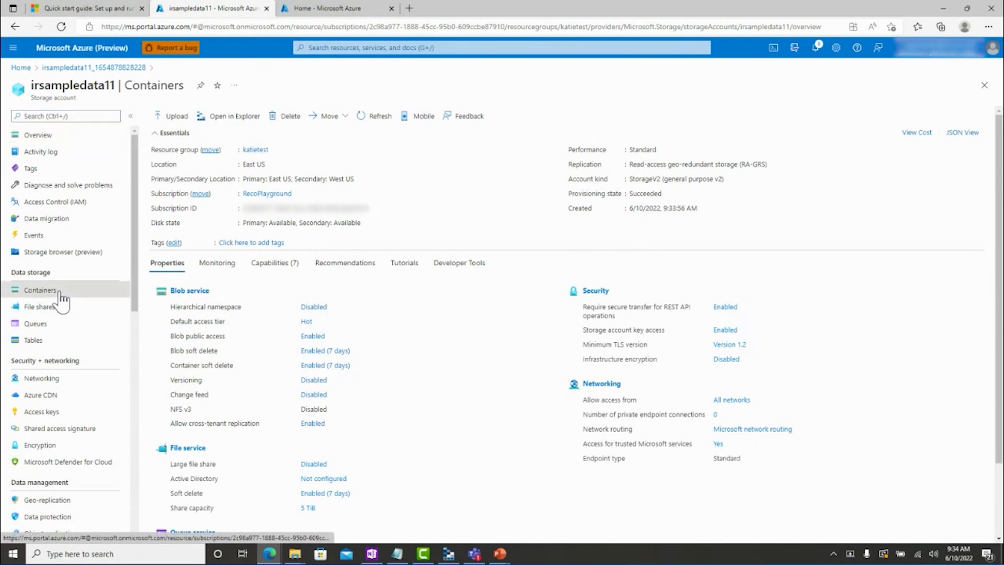
click(174, 117)
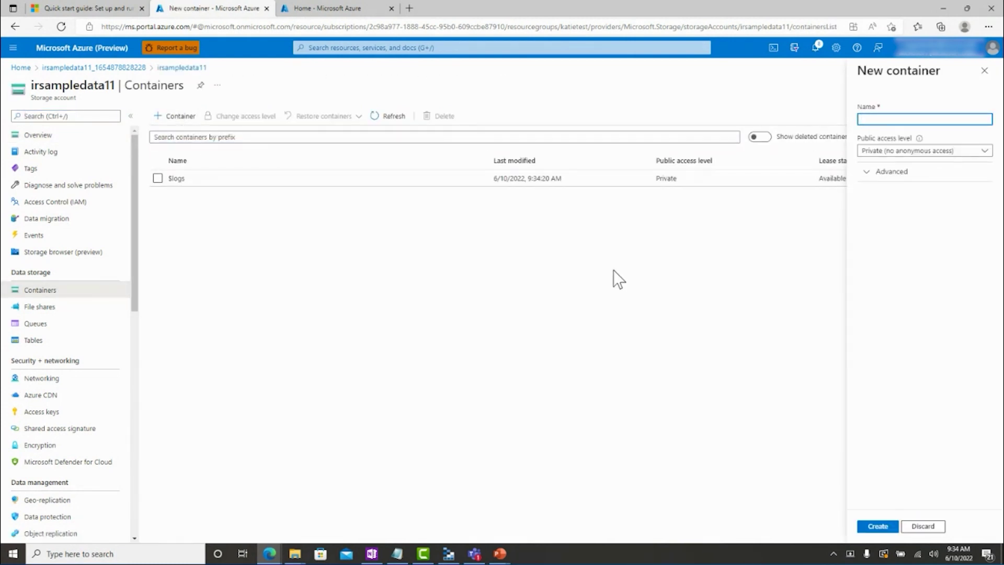
text(ircontainer11)
click(873, 526)
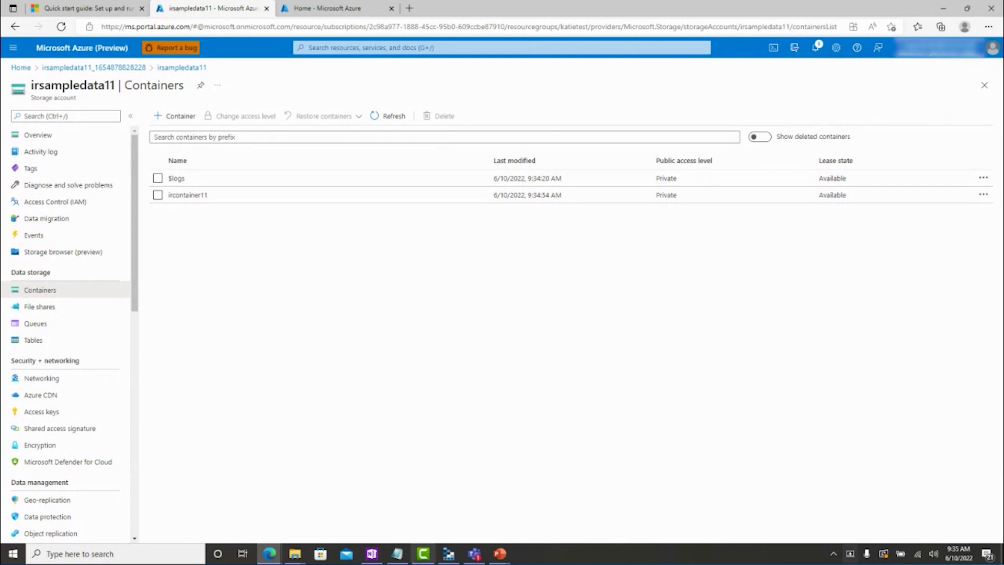
click(449, 553)
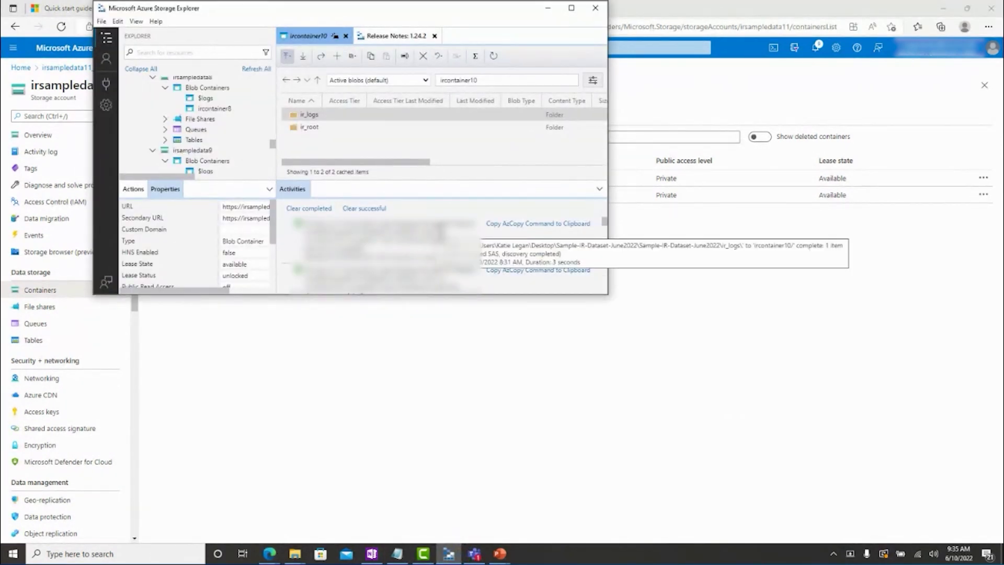
Maximize Storage Explorer, search for irsampledata11, and open its empty ircontainer11 blob container.
click(572, 8)
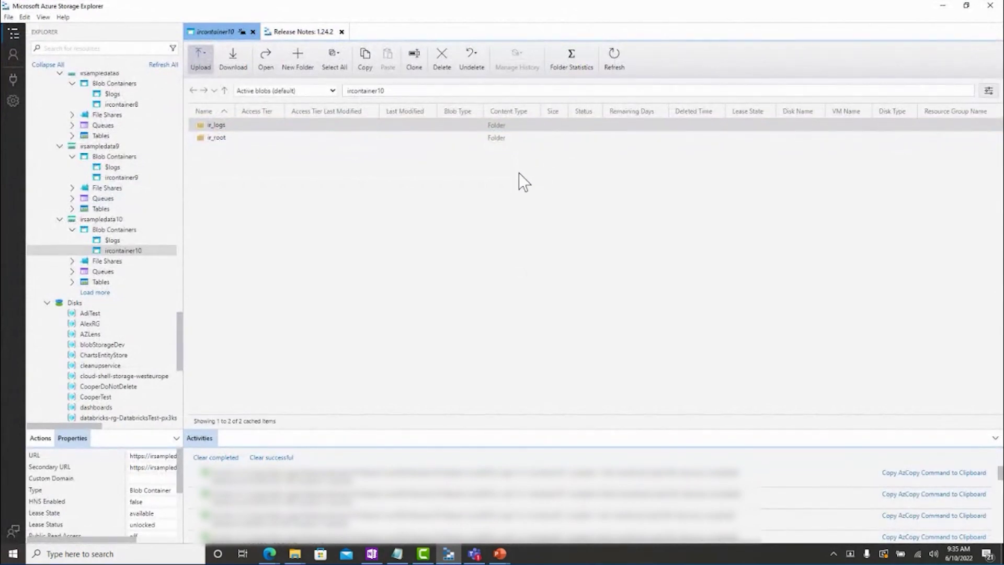
click(96, 47)
text(irsampledata11)
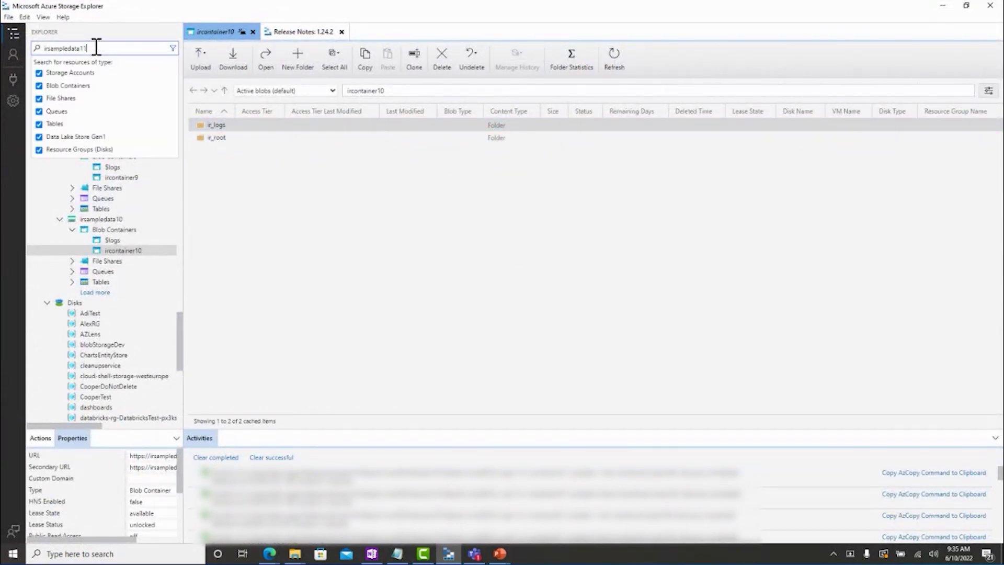
key(Return)
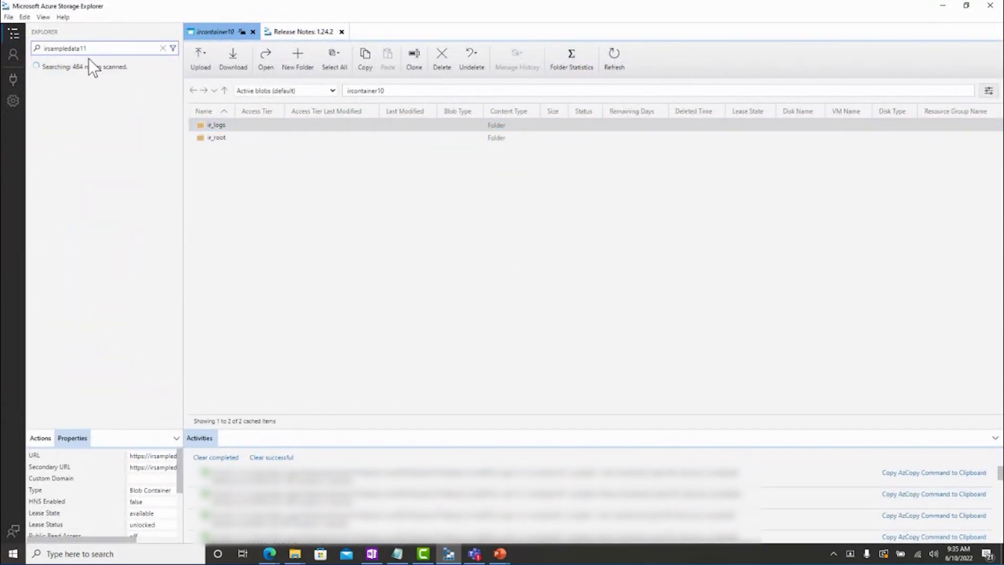
click(144, 109)
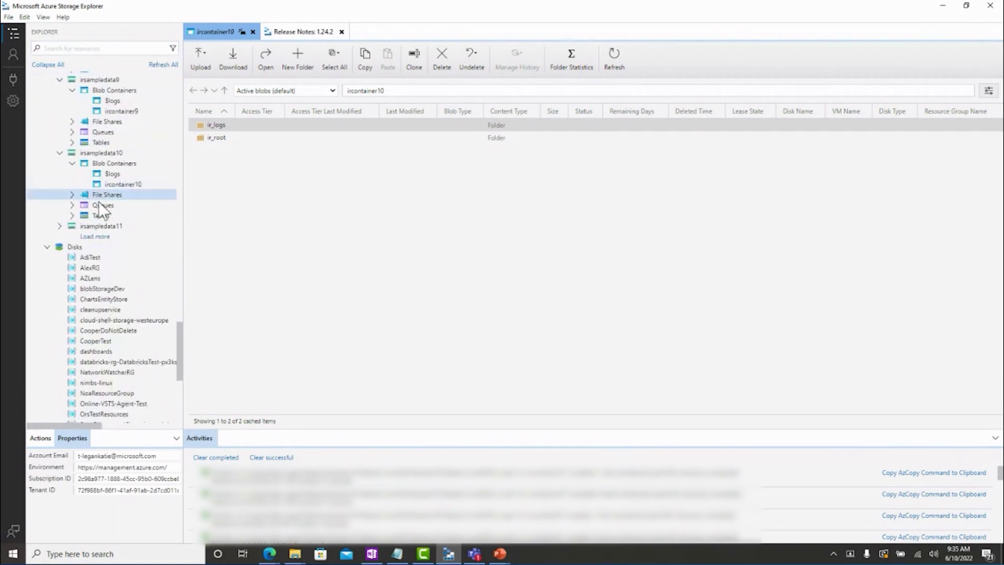
click(72, 237)
click(123, 257)
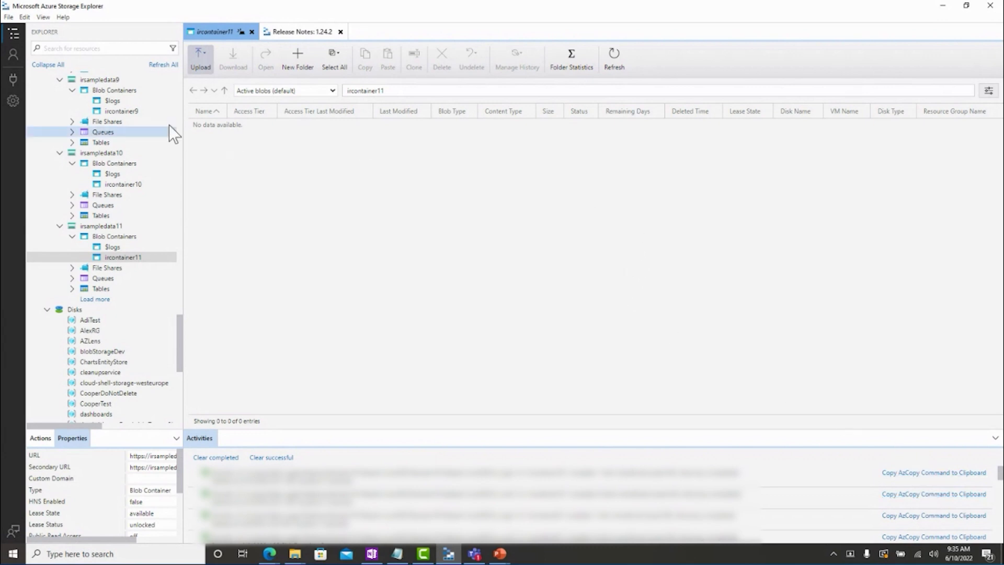
Upload the ir_root folder into ircontainer11.
click(208, 70)
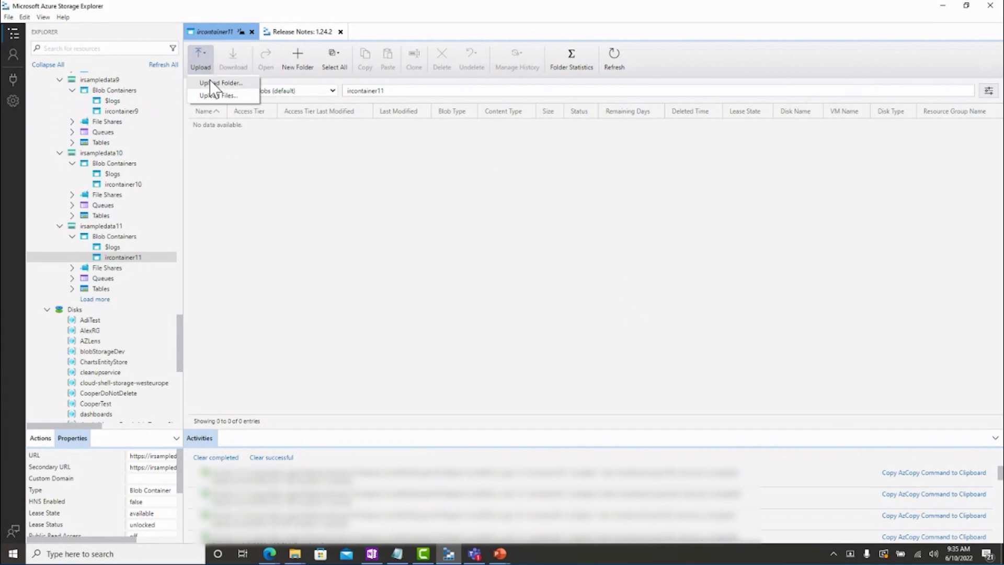
click(212, 84)
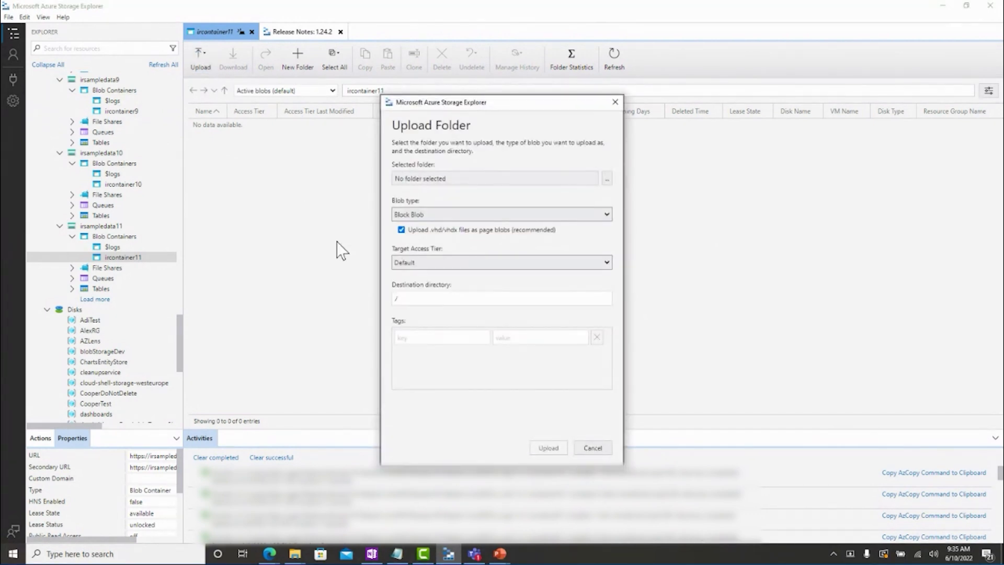
click(606, 179)
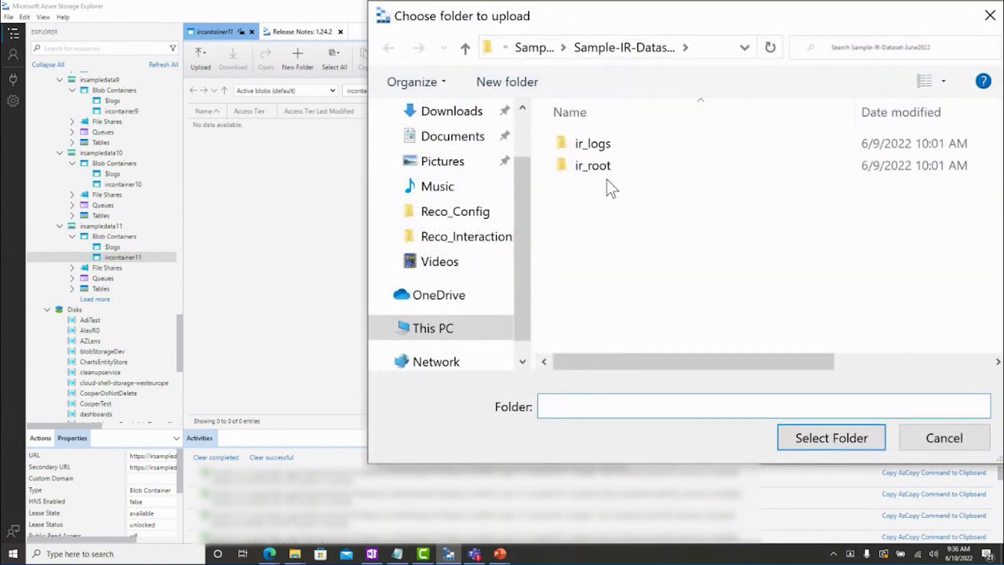
click(610, 171)
click(826, 438)
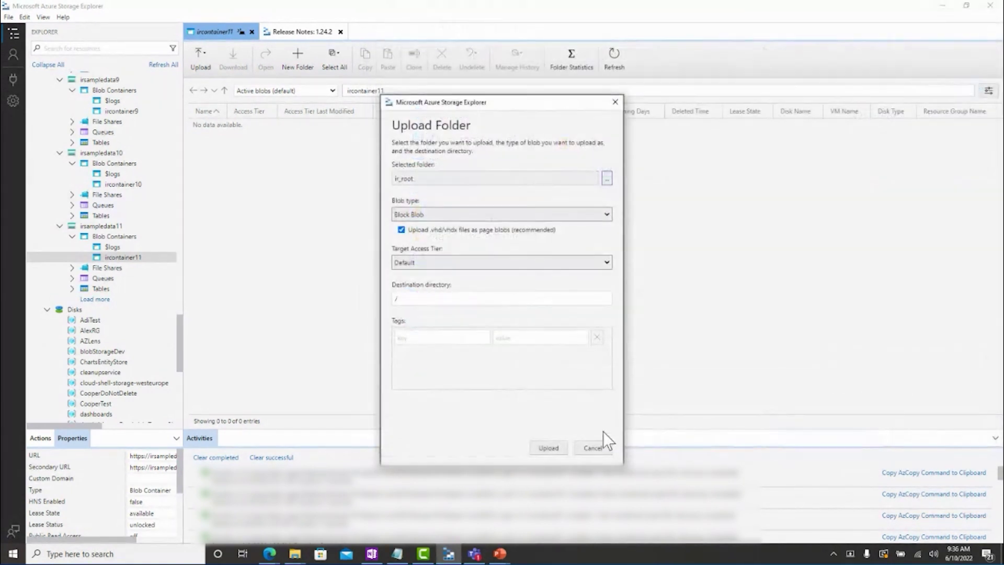
click(550, 450)
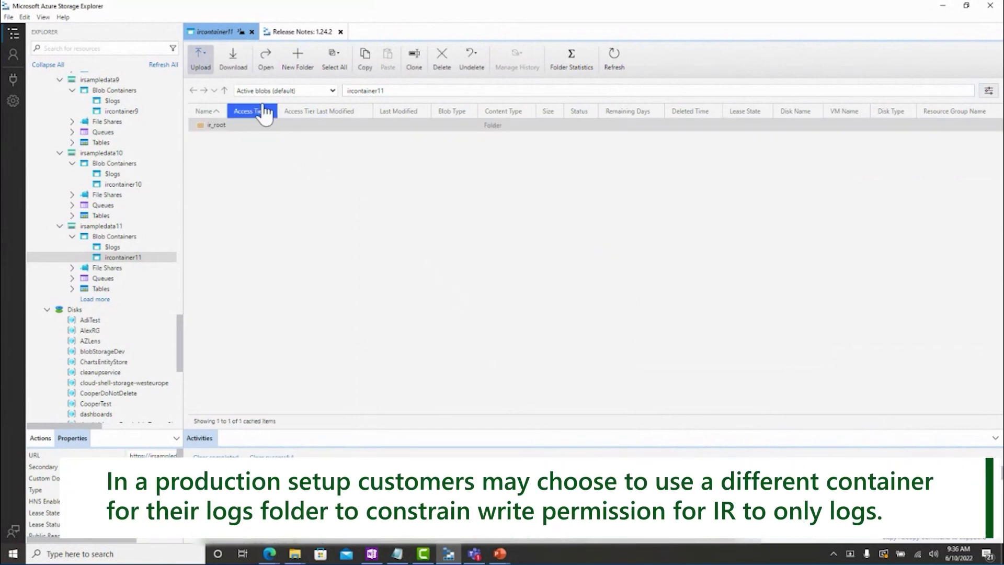
Upload the ir_logs folder into ircontainer11.
click(206, 61)
click(224, 82)
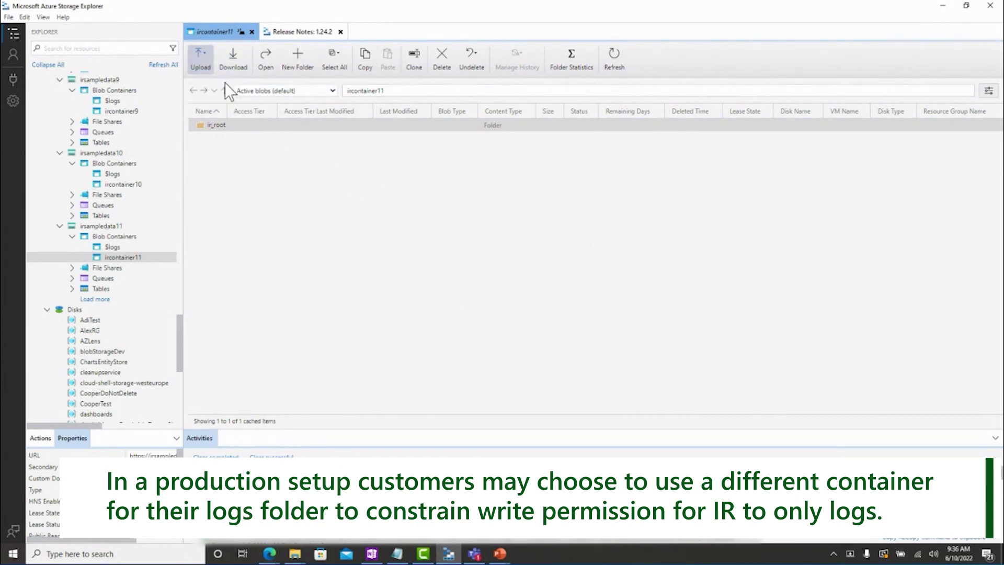
click(606, 179)
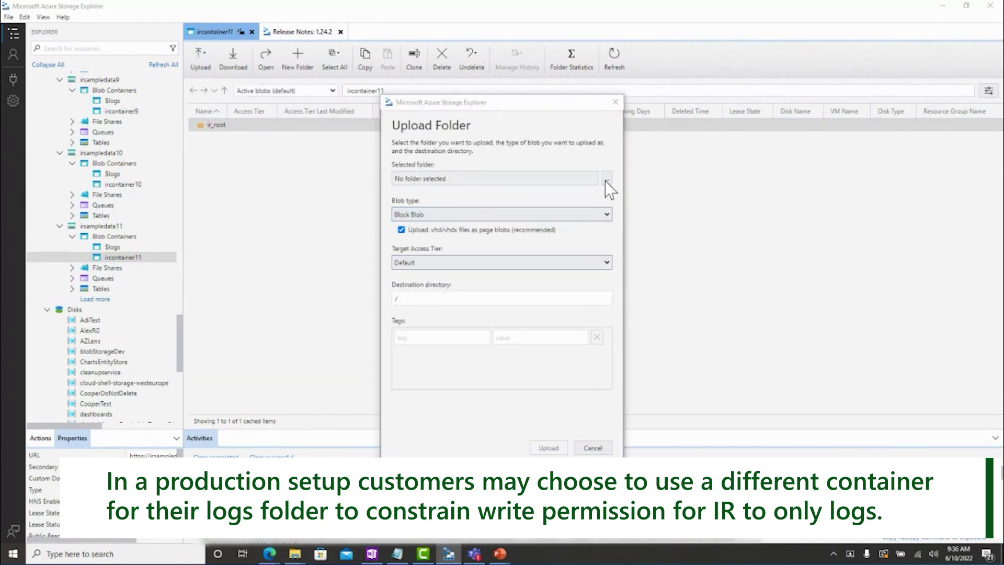
click(586, 146)
click(831, 438)
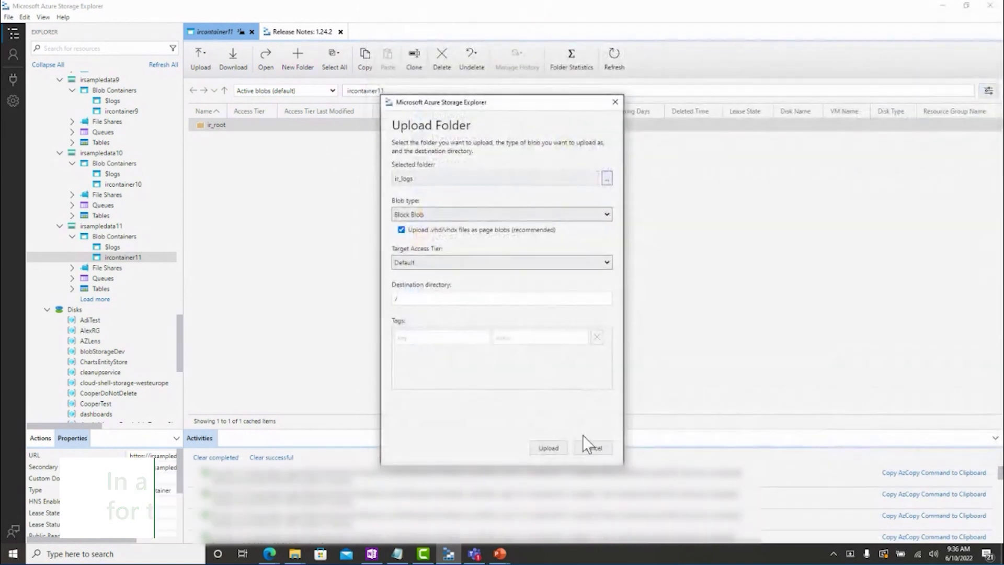
click(543, 445)
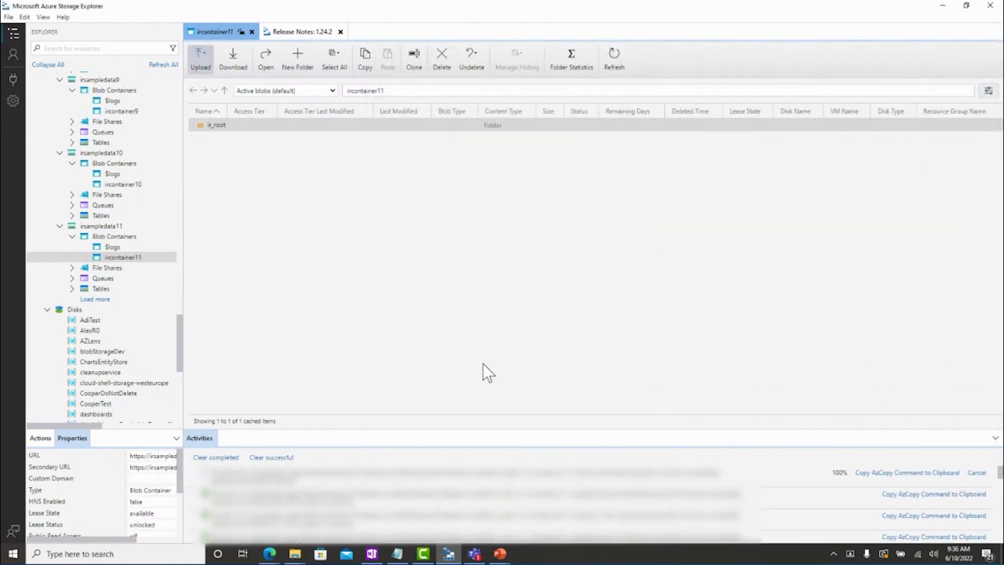
Close Storage Explorer and open Access Control (IAM) for the ircontainer11 container.
click(990, 5)
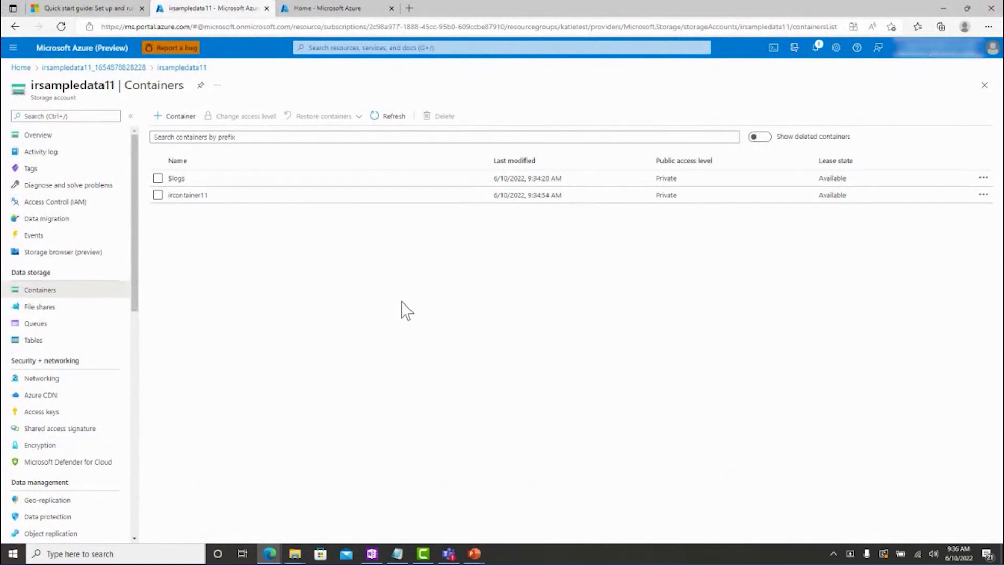
click(188, 195)
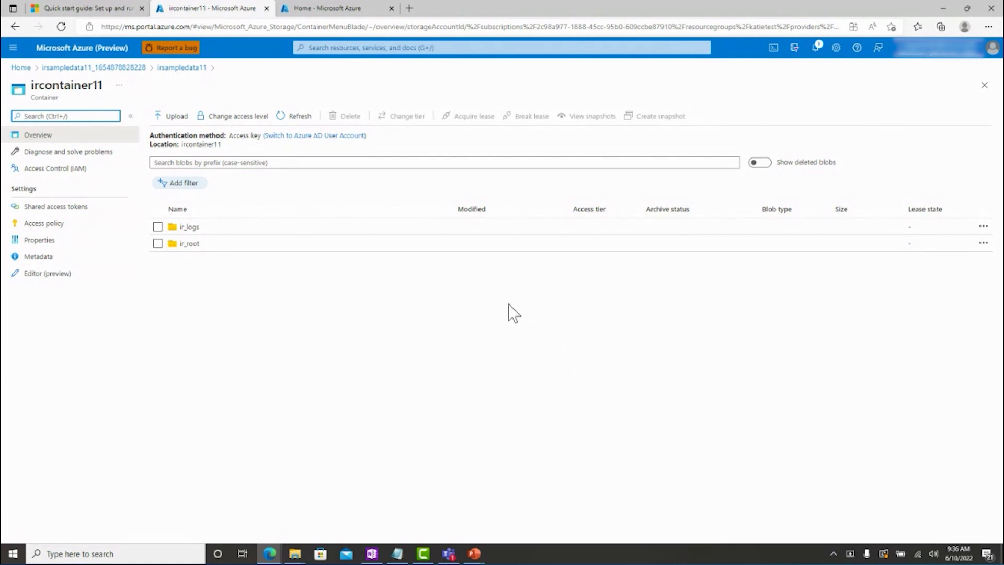
click(55, 171)
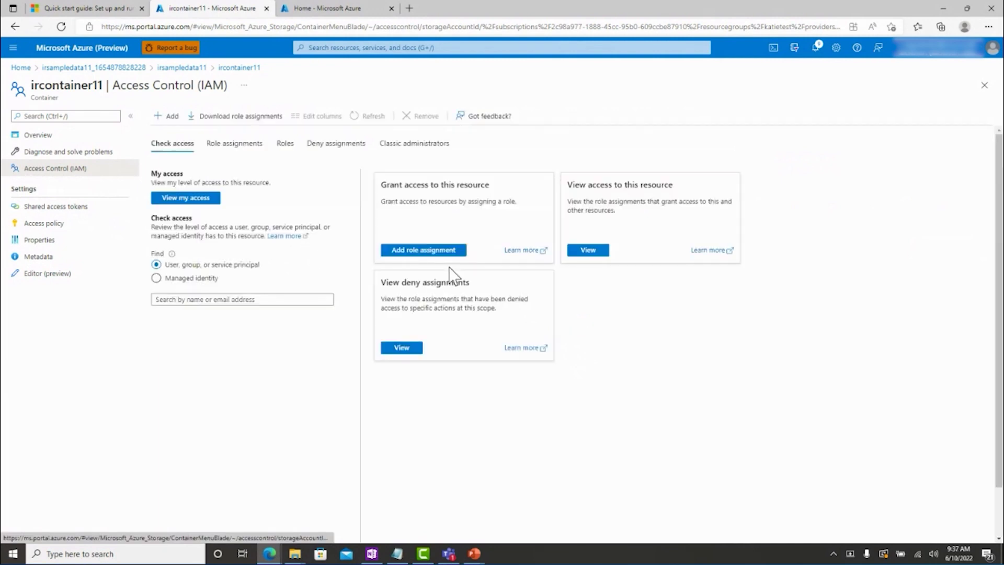
Begin a role assignment on ircontainer11 and select the Storage Blob Data Reader role.
click(439, 251)
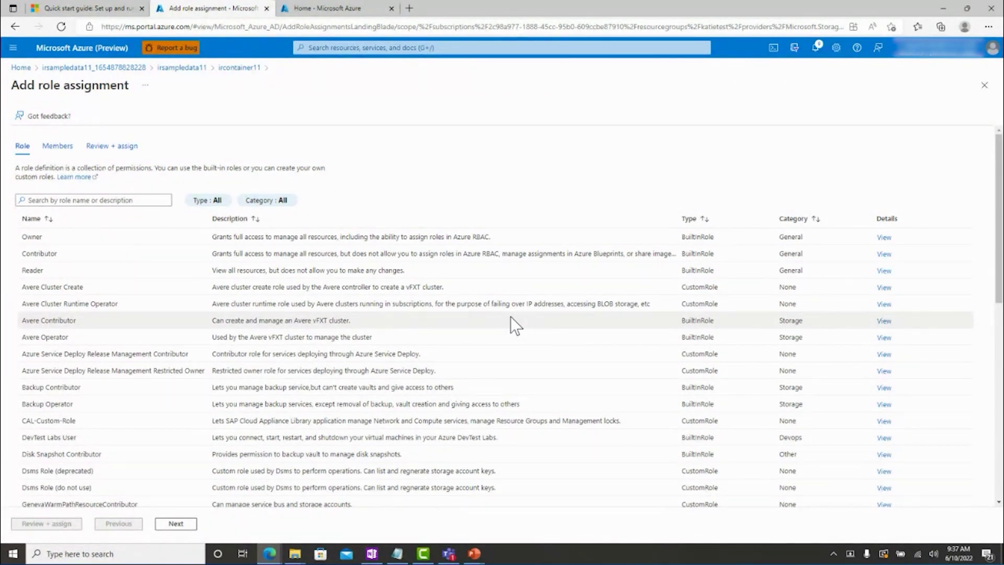
click(101, 197)
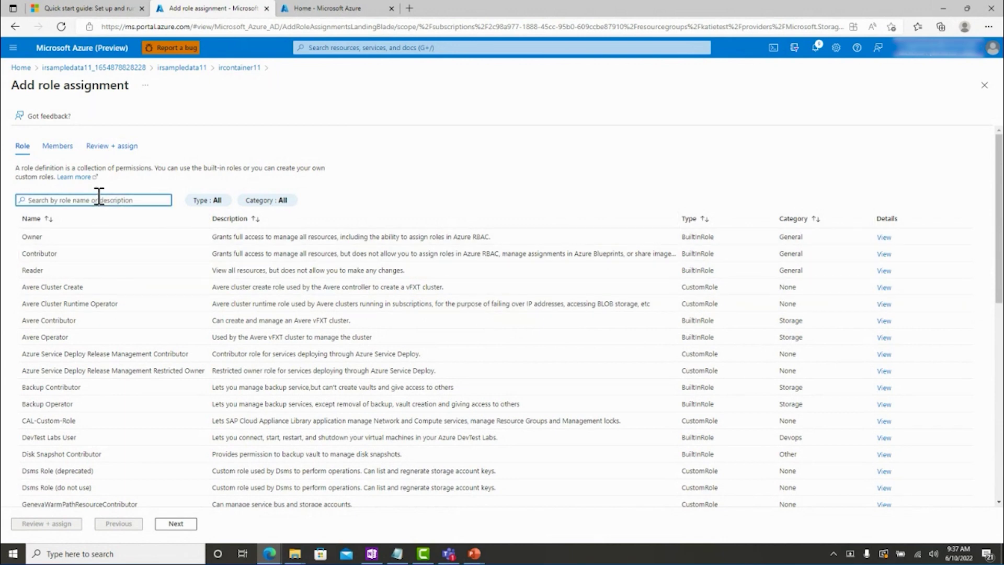
text(storage b)
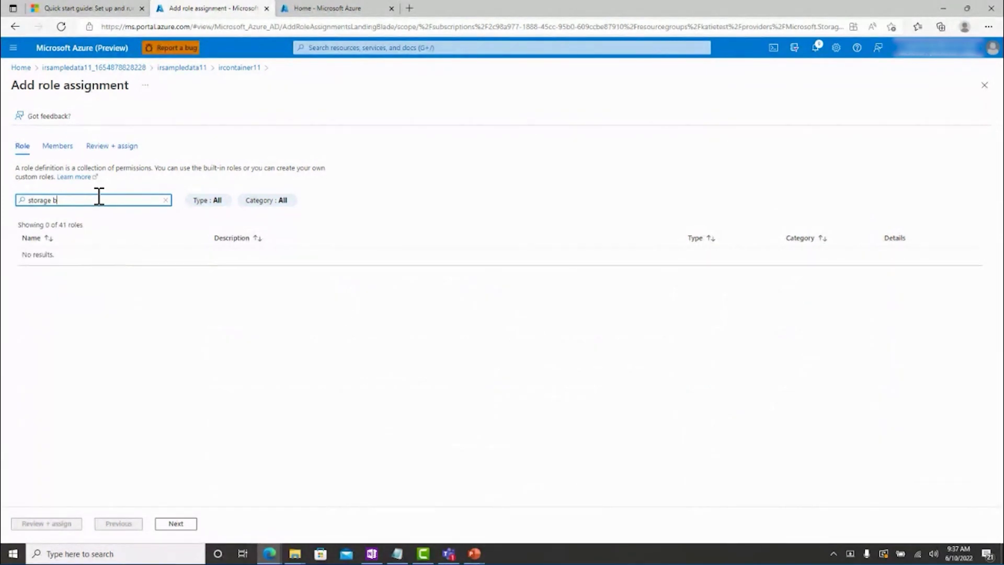
text(lob data rea)
text(der)
click(106, 258)
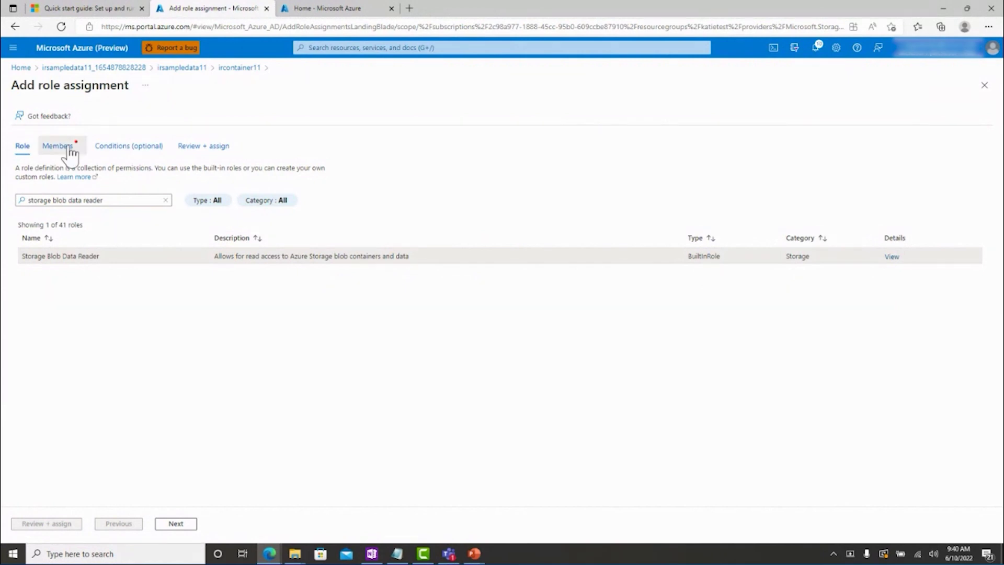
Add Dynamics 365 Recommendations Service as the member and review + assign the role.
click(57, 146)
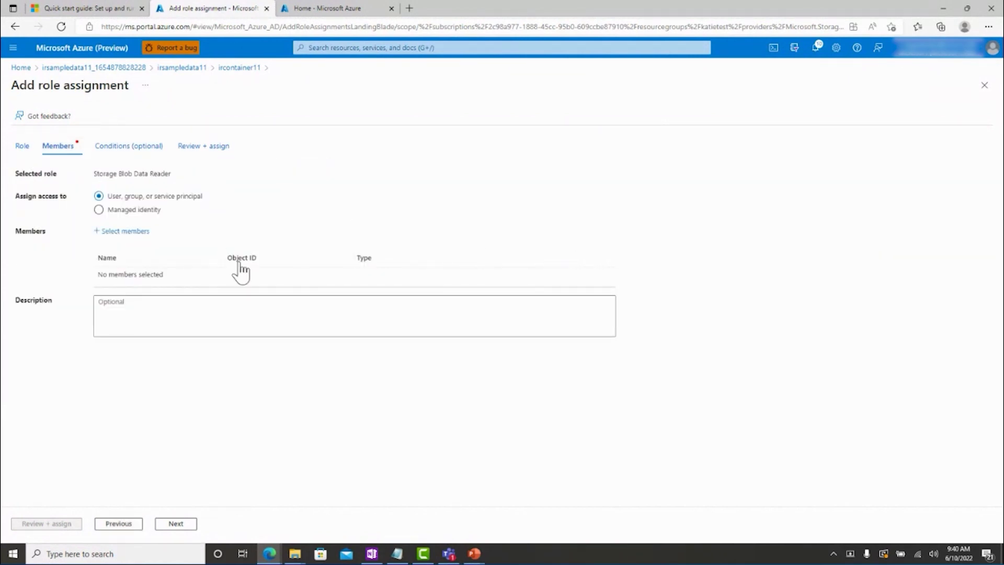
click(126, 231)
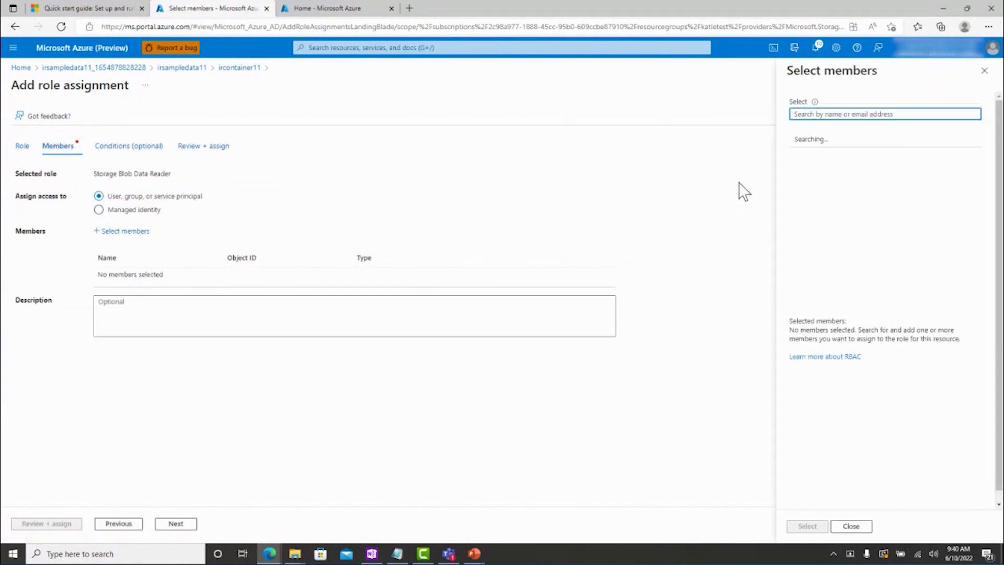
text(dy)
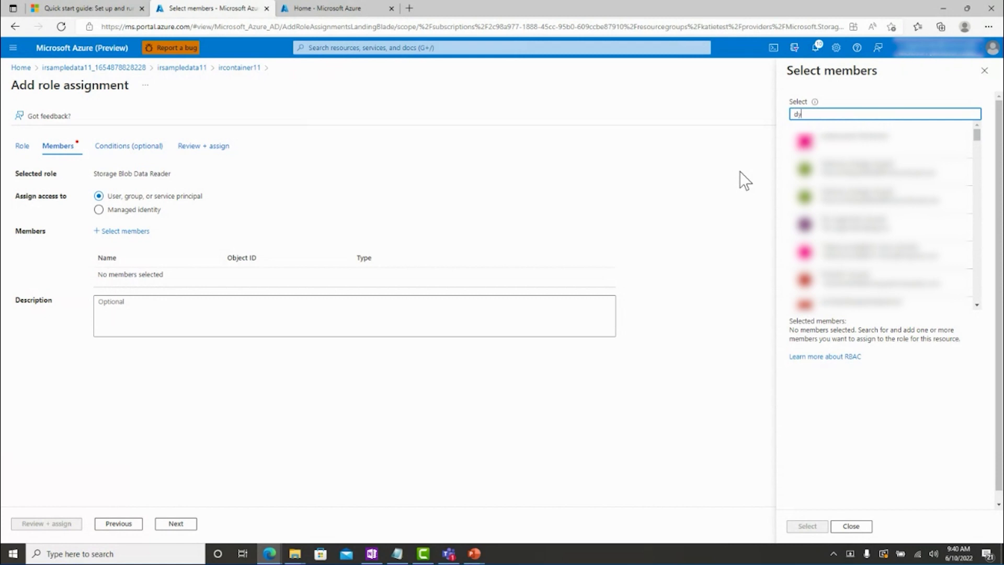
text(namics 365 recommendations service)
click(857, 144)
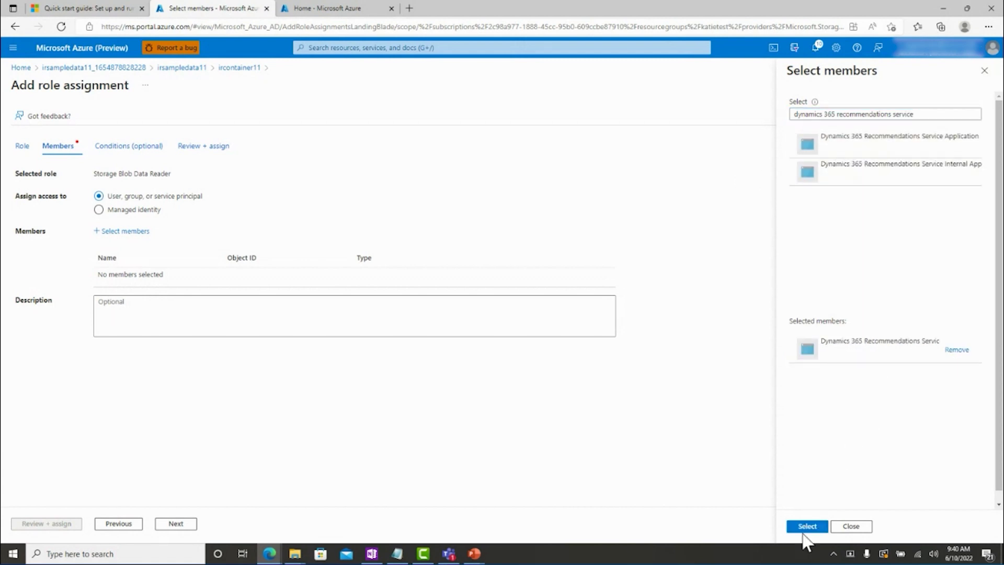
click(805, 527)
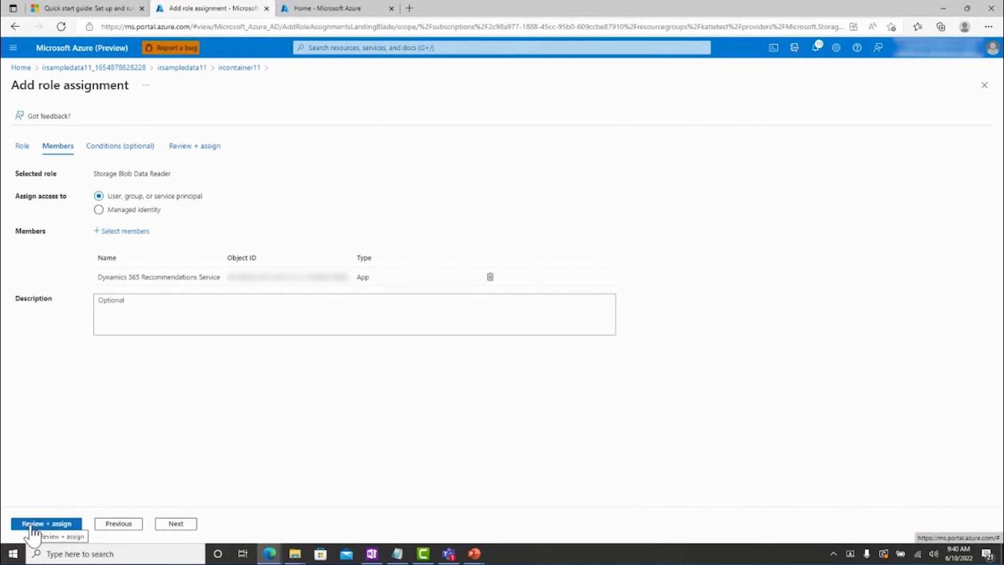
click(36, 524)
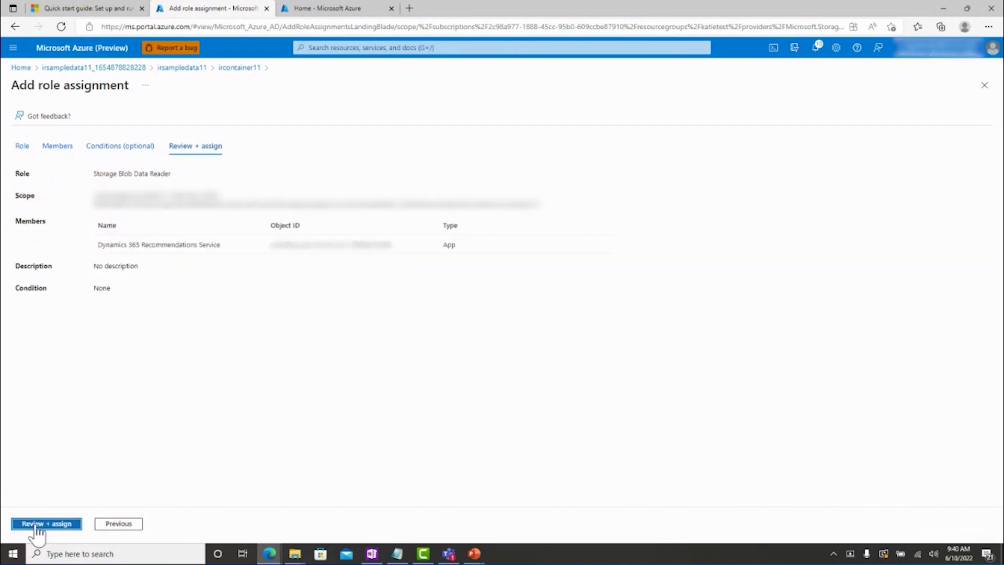
click(37, 524)
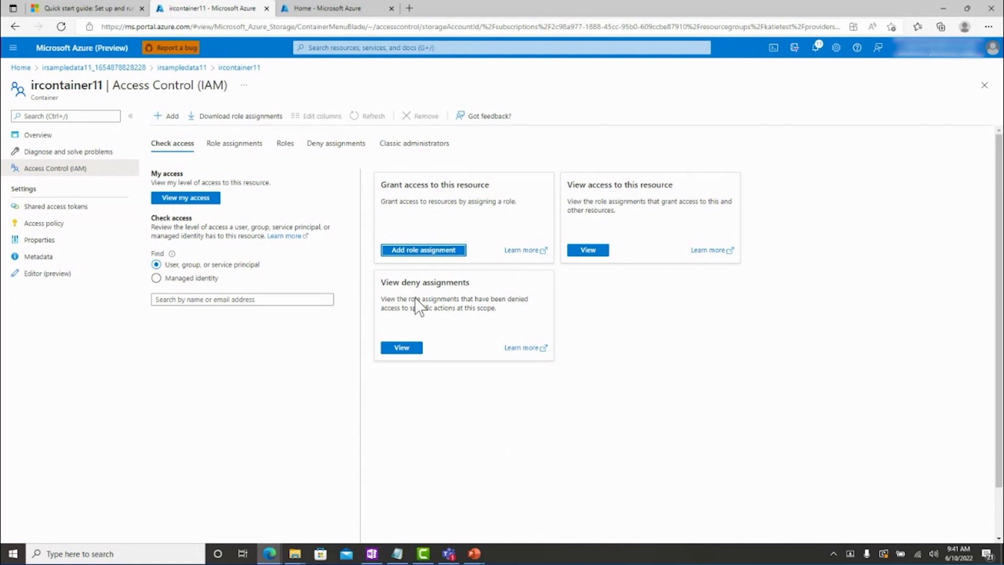
Assign Storage Blob Data Contributor to Dynamics 365 Recommendations Service, then list the container's role assignments.
click(416, 251)
text(storage)
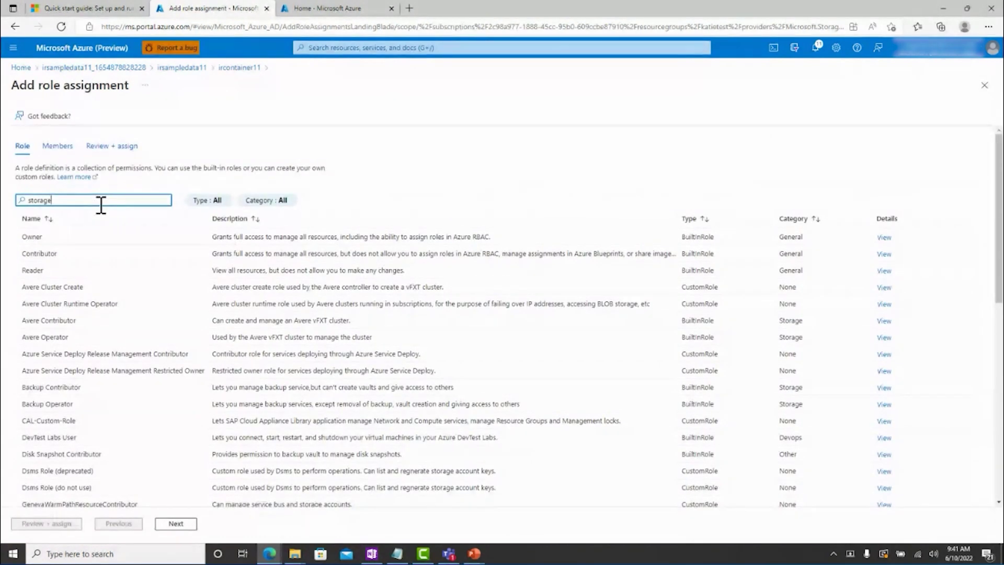
text( blob data contributor)
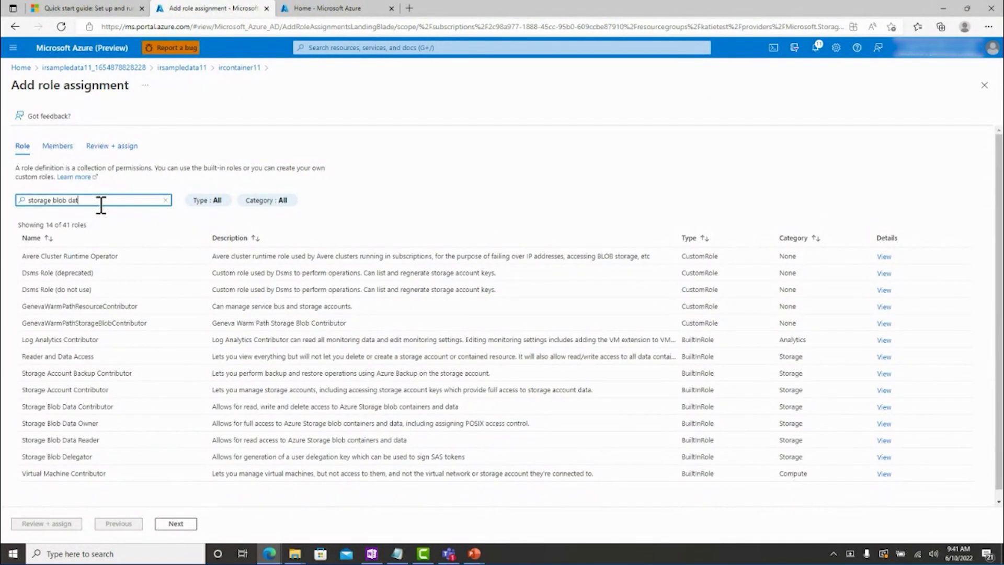
click(68, 255)
click(58, 146)
click(124, 230)
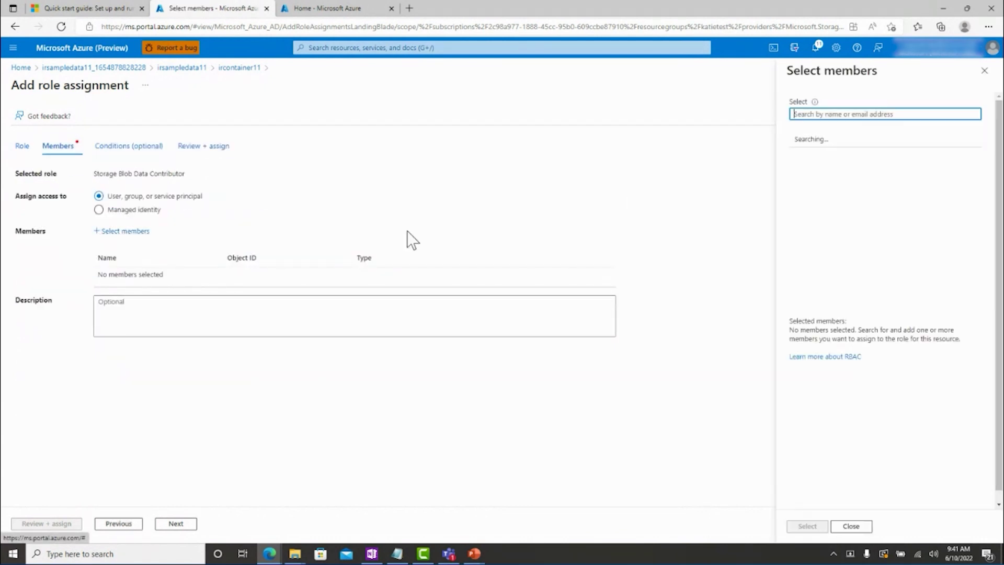
text(dynamics 365 recommendations service)
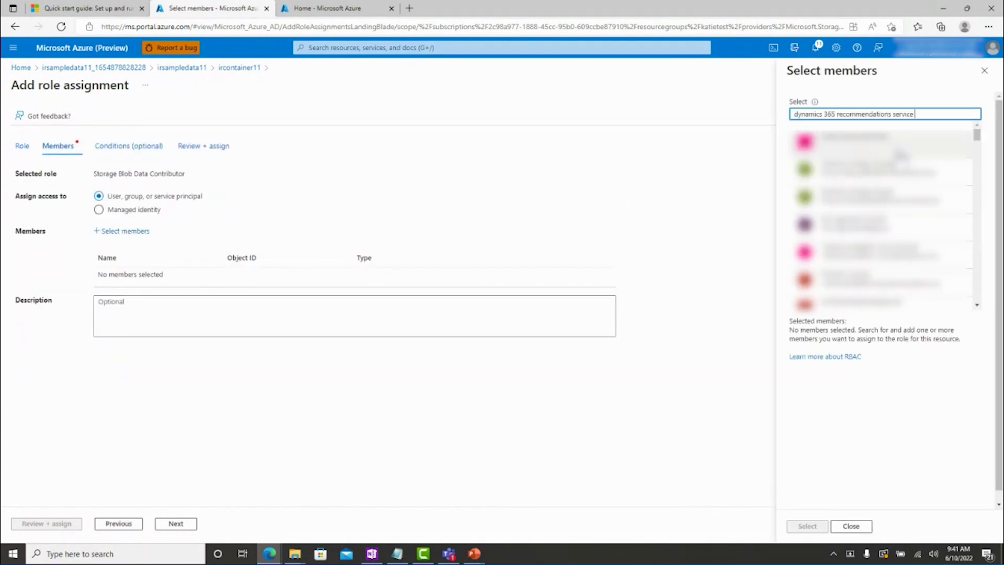
click(888, 137)
click(807, 526)
click(45, 523)
click(45, 523)
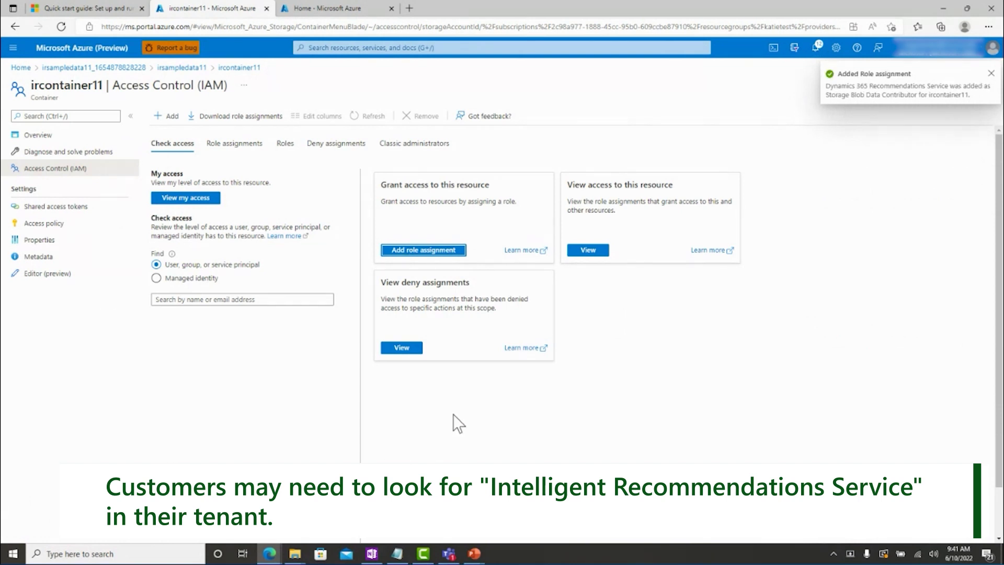
click(594, 254)
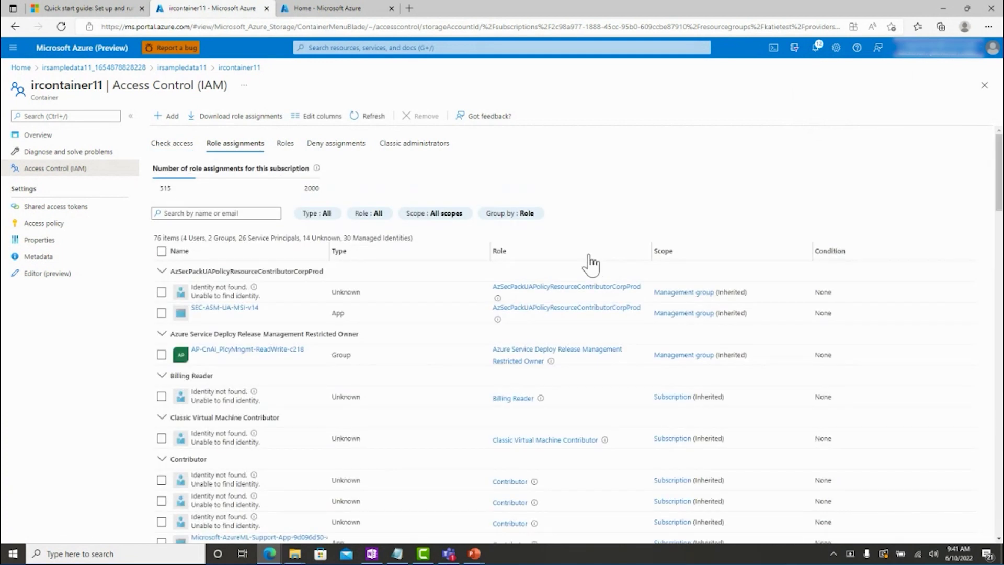
Filter role assignments by 'dynamics 365 recommendation', then return to the ircontainer11 overview.
click(242, 214)
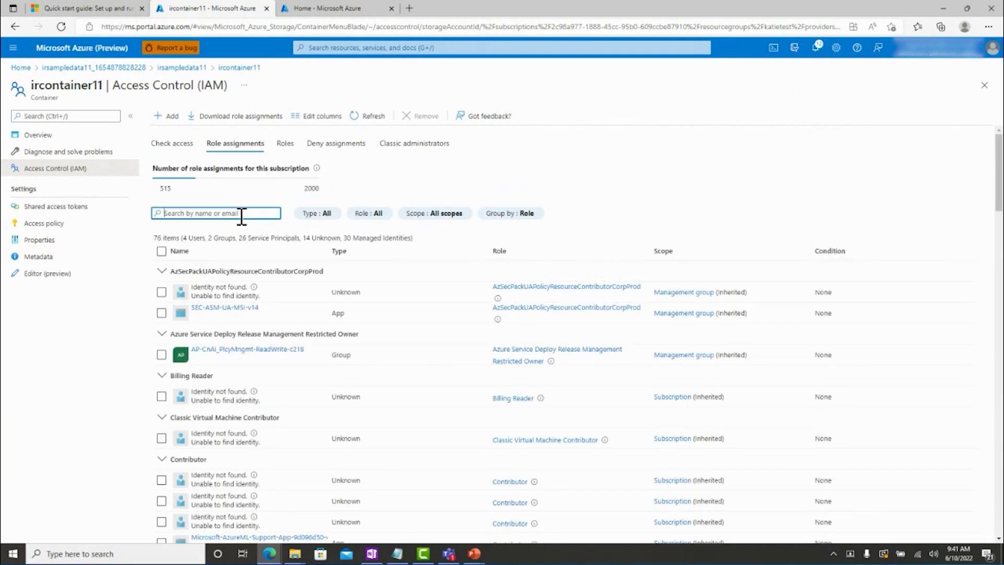
text(dynamics 365 recommendation)
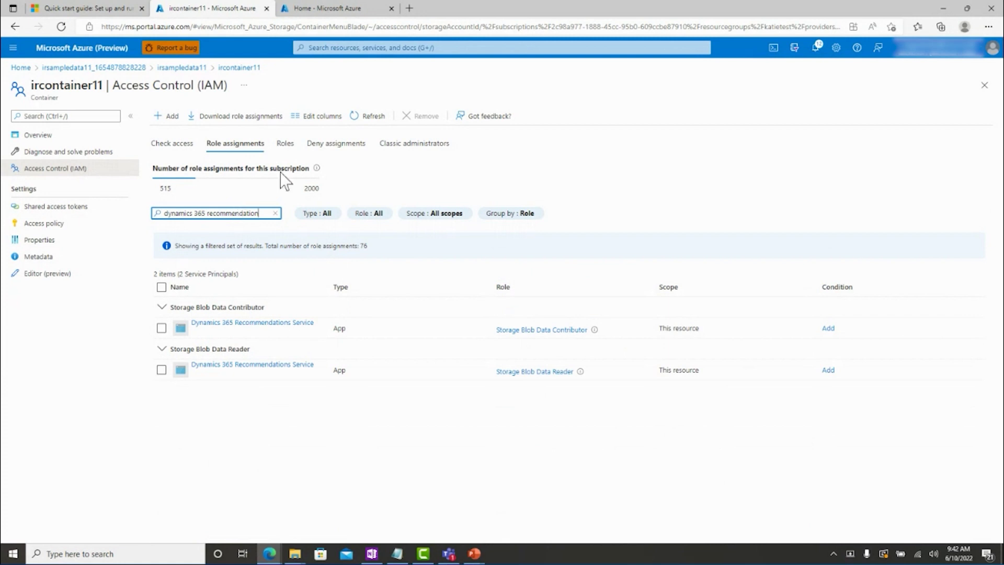
click(243, 68)
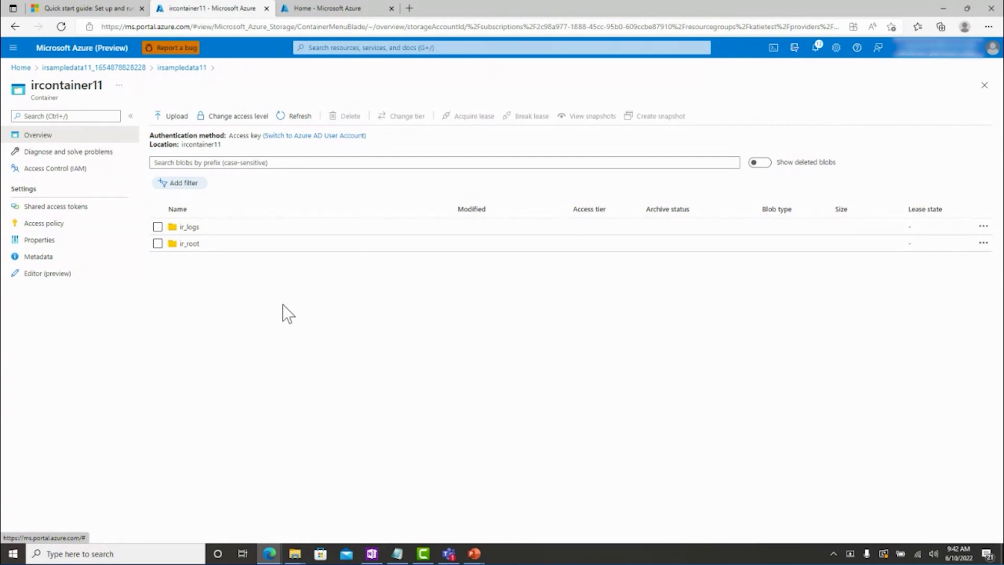
Copy the ircontainer11 container URL from its Properties page.
click(57, 241)
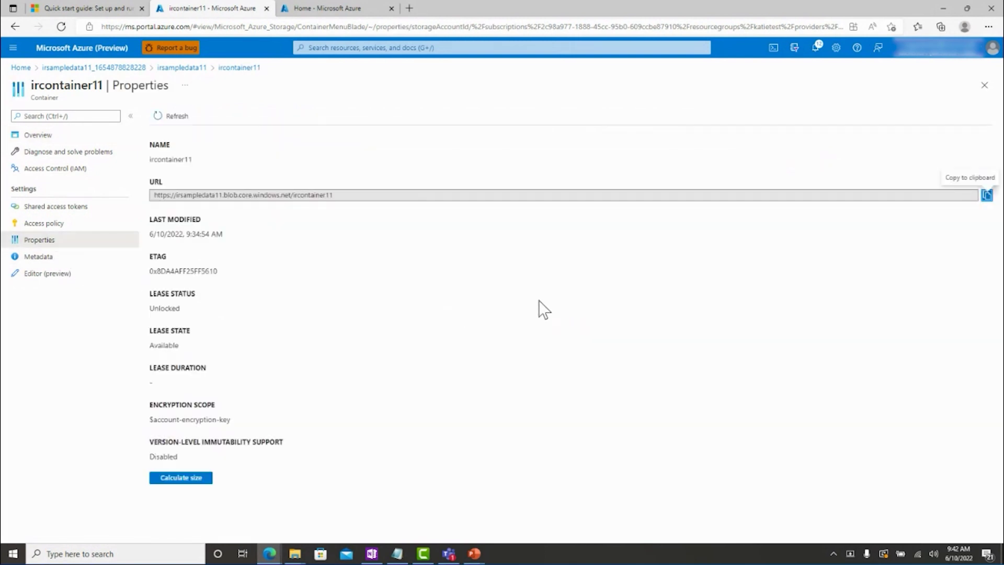
click(986, 195)
Start a new Intelligent Recommendations account in the existing test resource group.
click(372, 49)
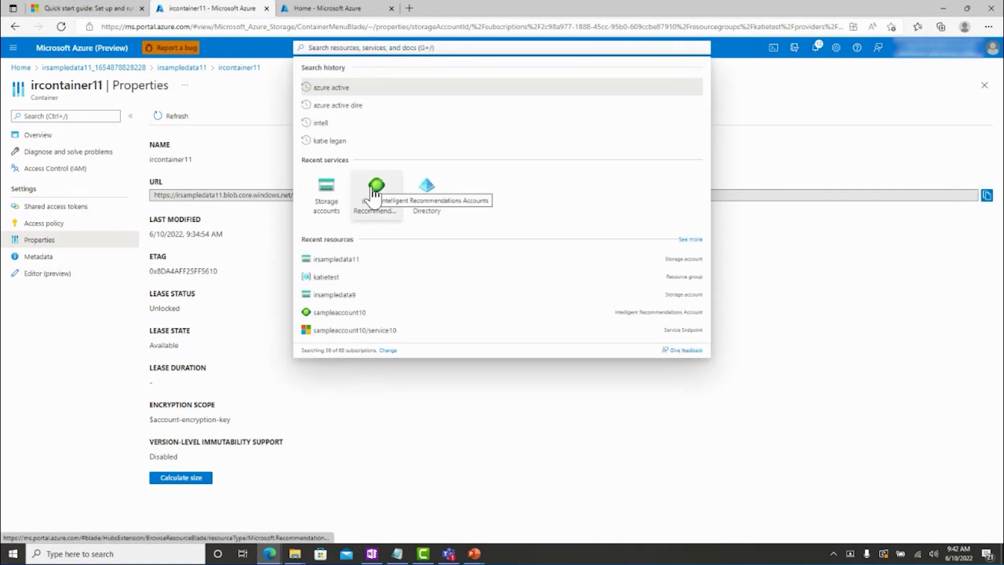
click(370, 188)
click(33, 116)
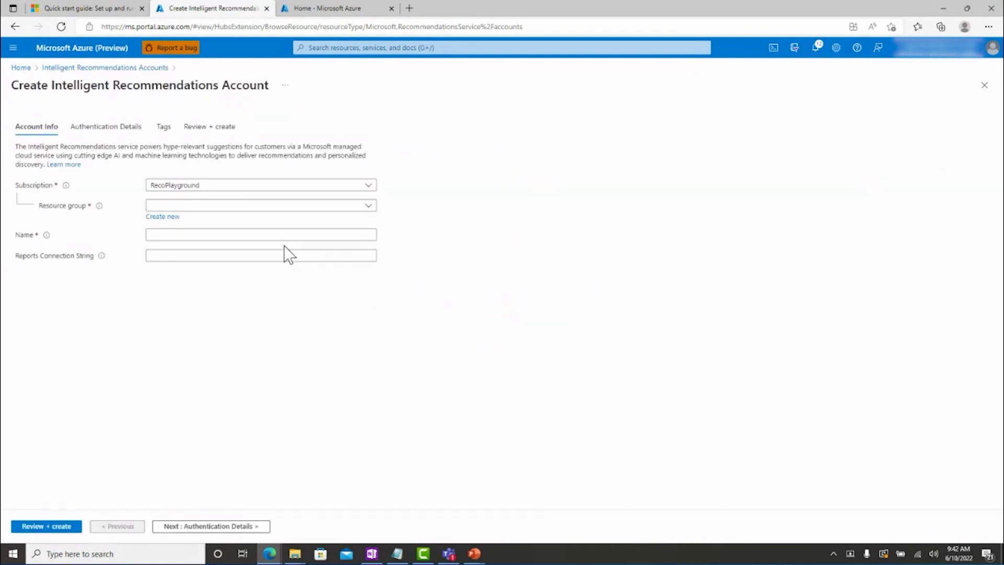
click(240, 205)
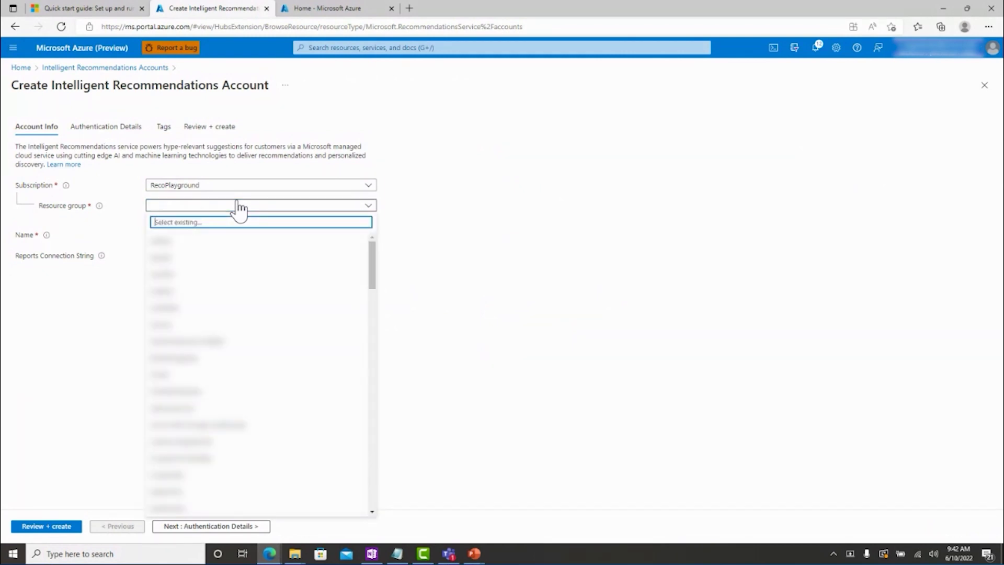
text(katietest)
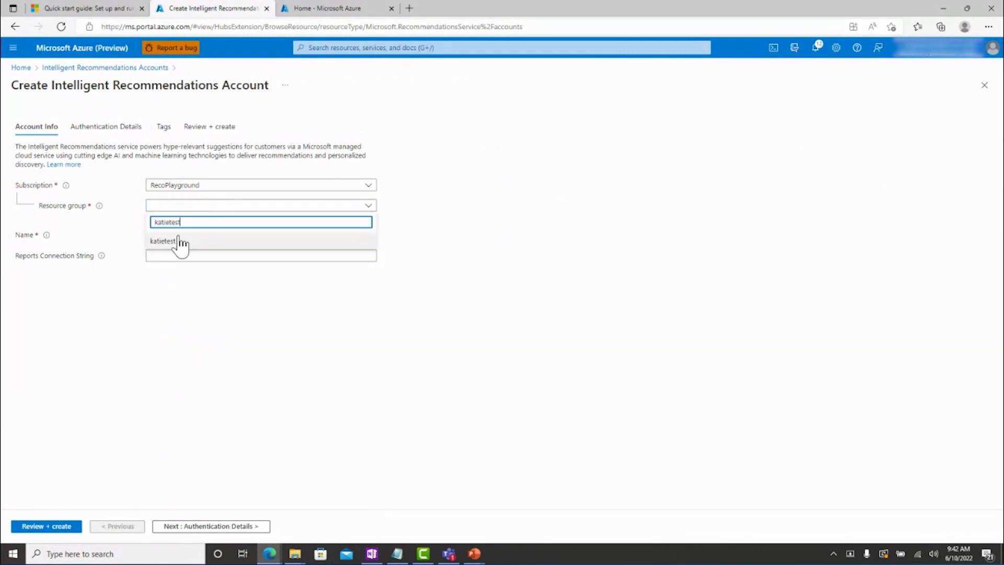
click(177, 241)
Name it sampleaccount11, set the reports connection string to the container URL plus /ir_logs, and review.
click(180, 234)
text(sampleaccount11)
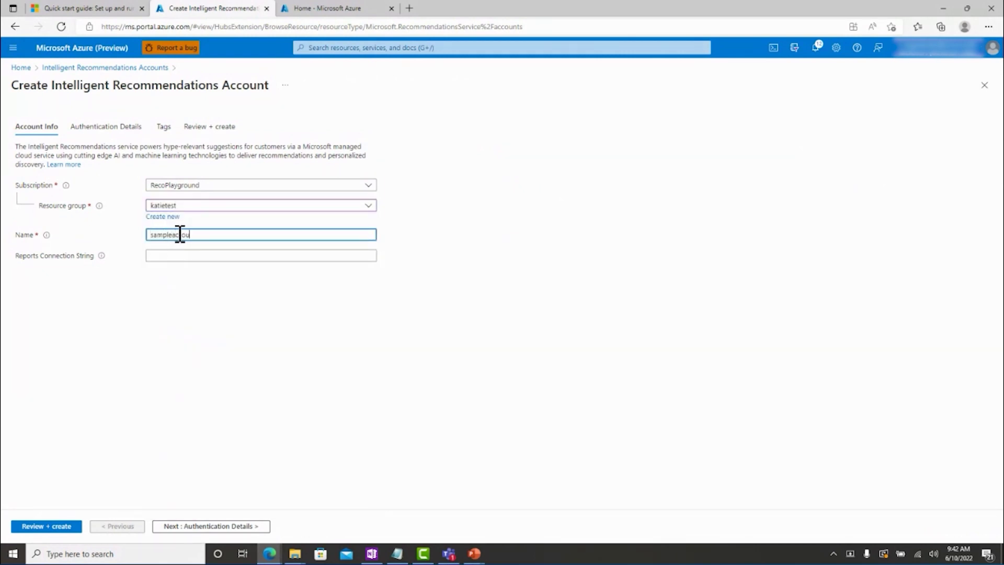
click(179, 254)
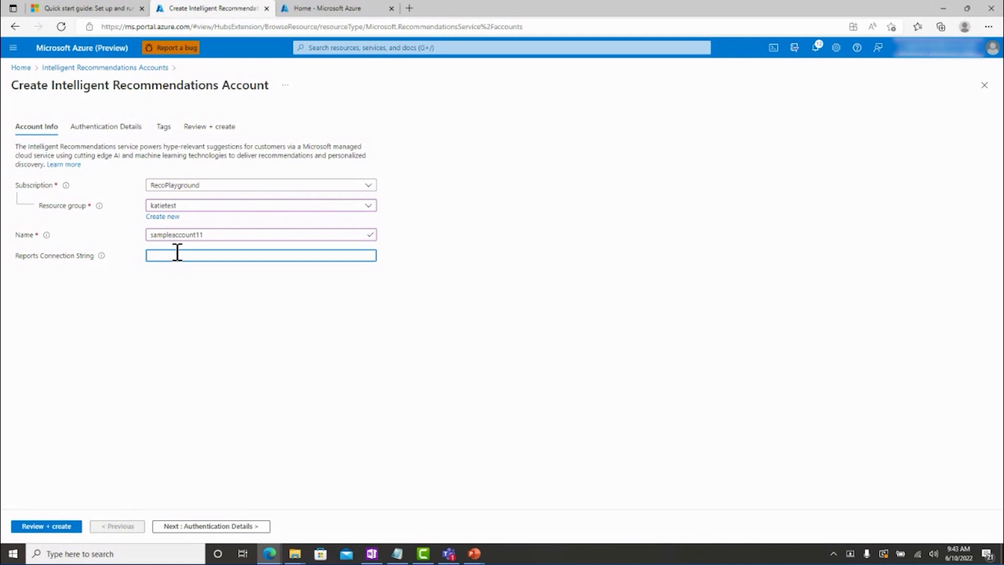
key(ctrl+v)
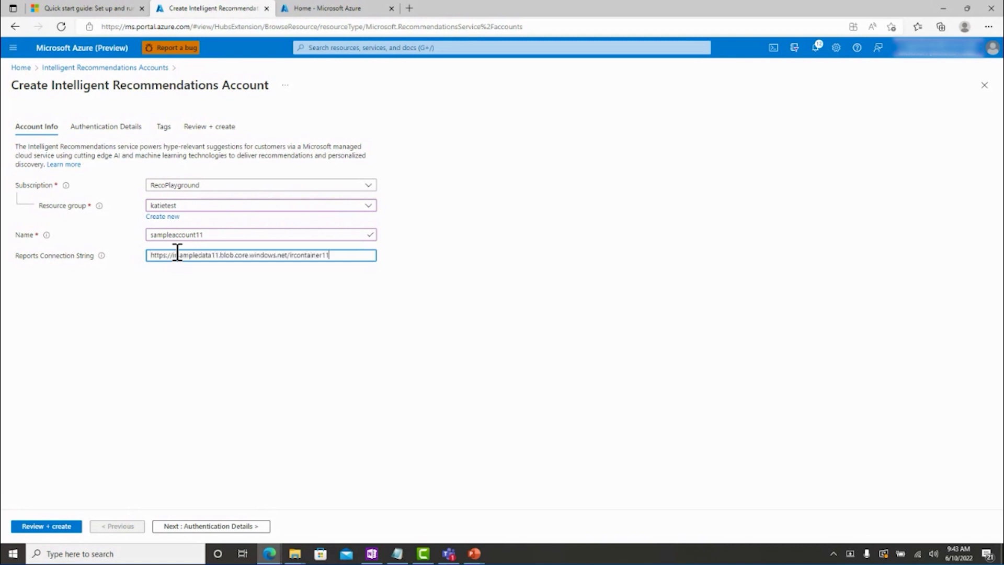
text(/ir_logs)
click(46, 525)
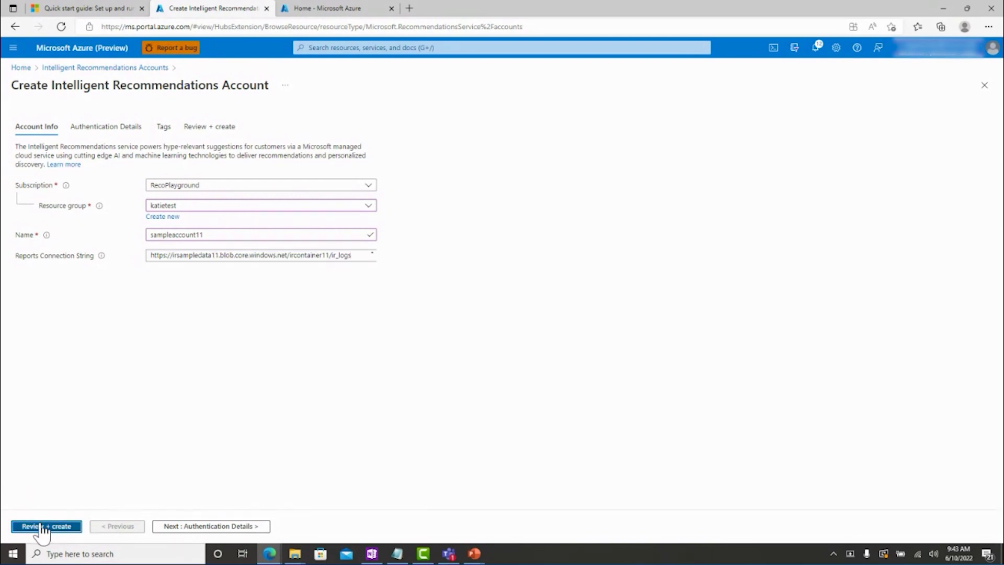
Create sampleaccount11, open the deployed account, and begin a new modeling instance from its Modeling page.
click(45, 528)
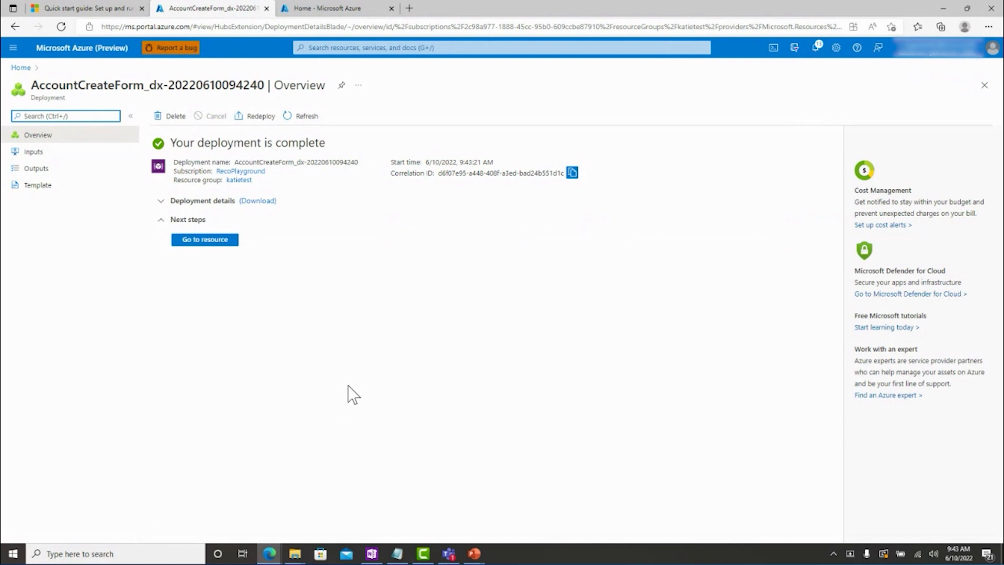
click(224, 255)
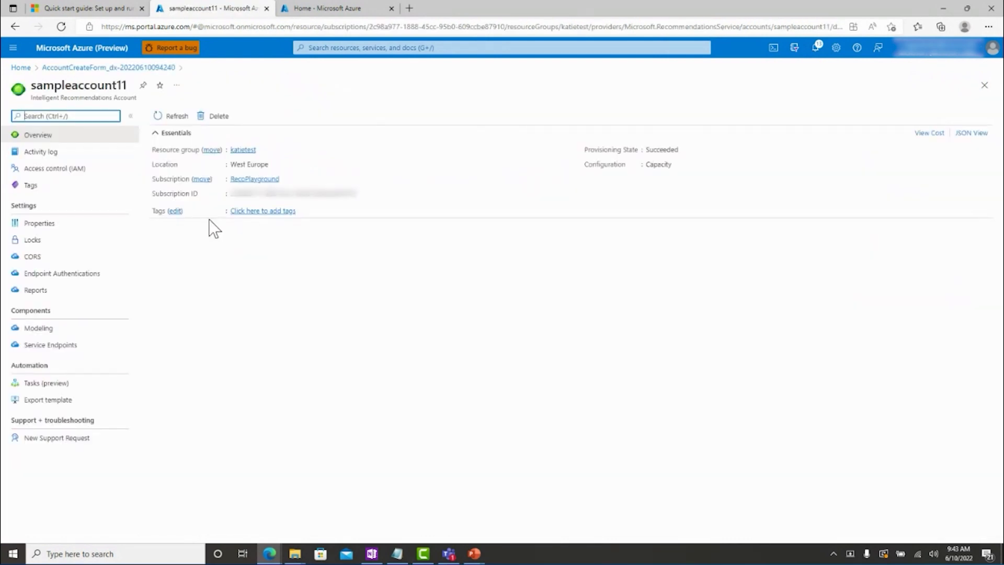
click(47, 329)
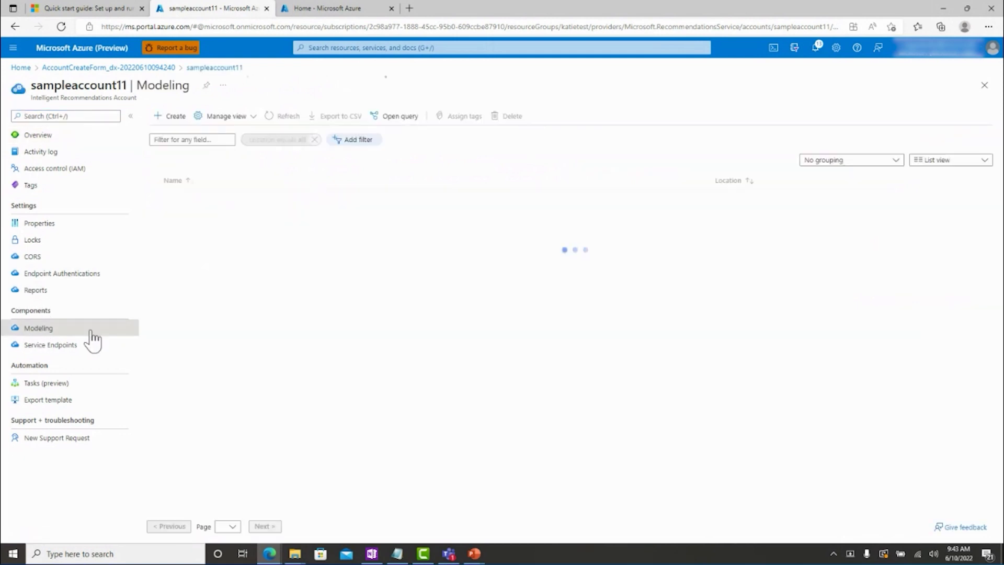
click(170, 116)
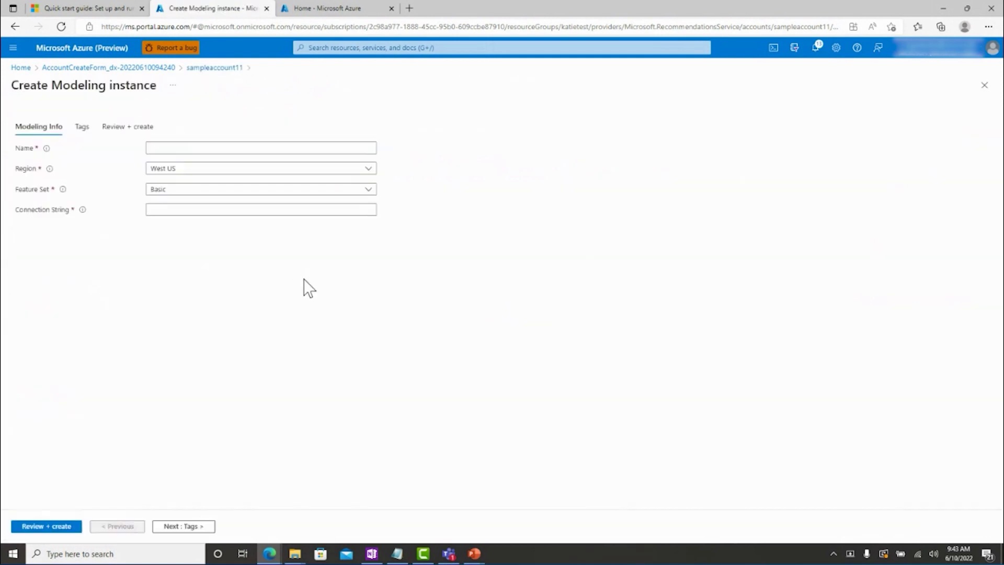
Create modeling instance model11 with the Premium feature set and a connection string ending ir_root.
click(198, 146)
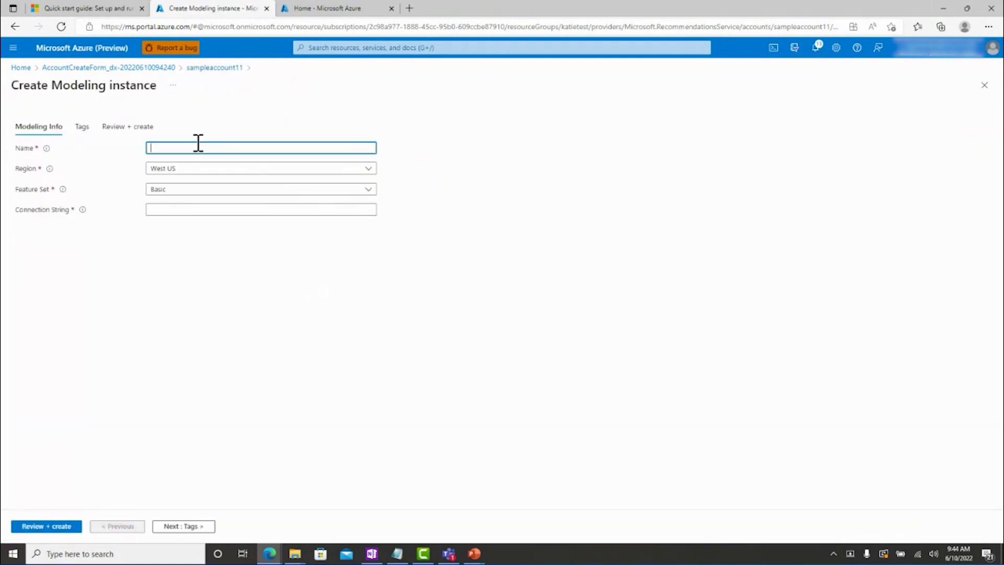
text(model11)
click(186, 191)
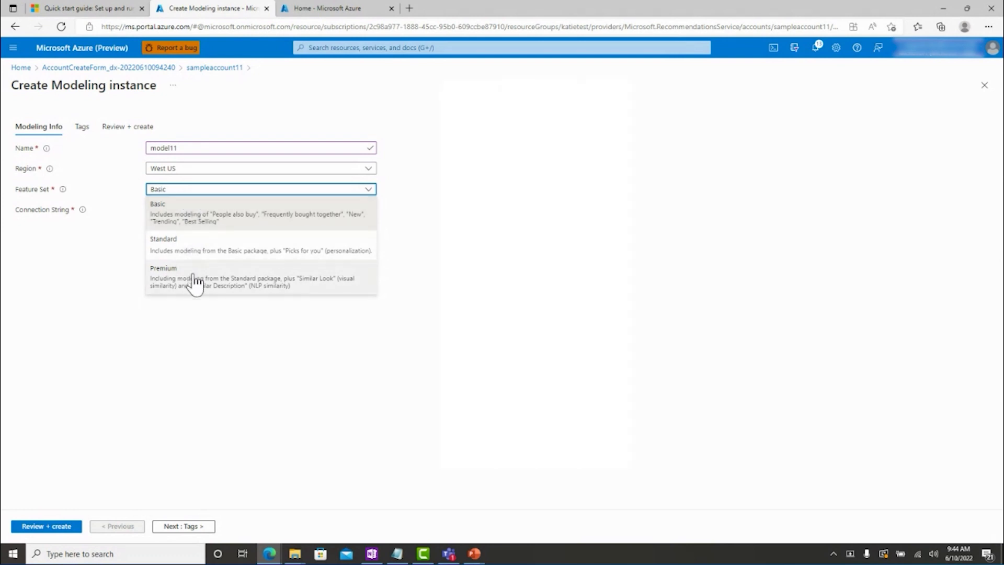
click(196, 282)
click(179, 210)
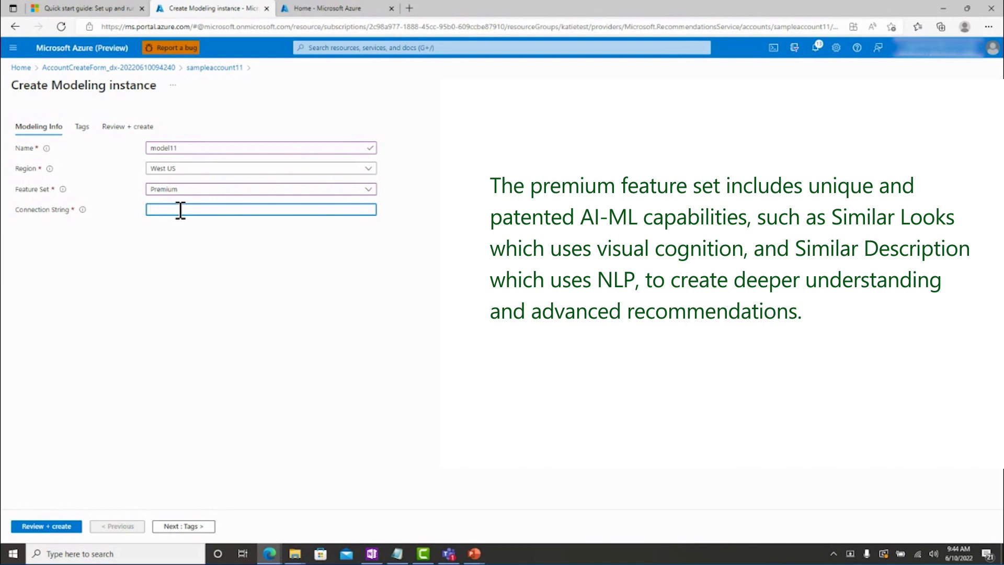
text(https://irsampledata11.blob.core.windows.net/ircontainer11)
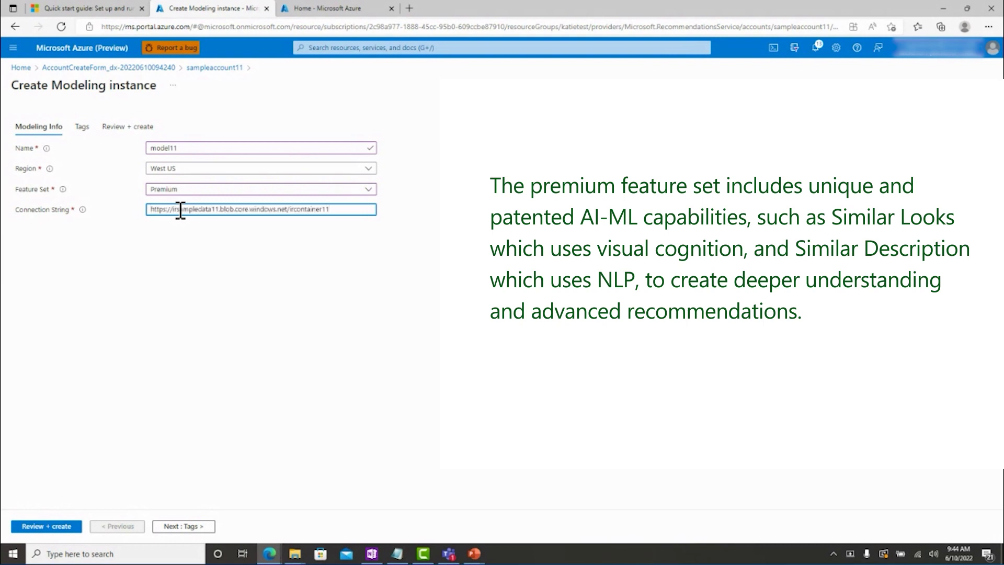
text(ir_root)
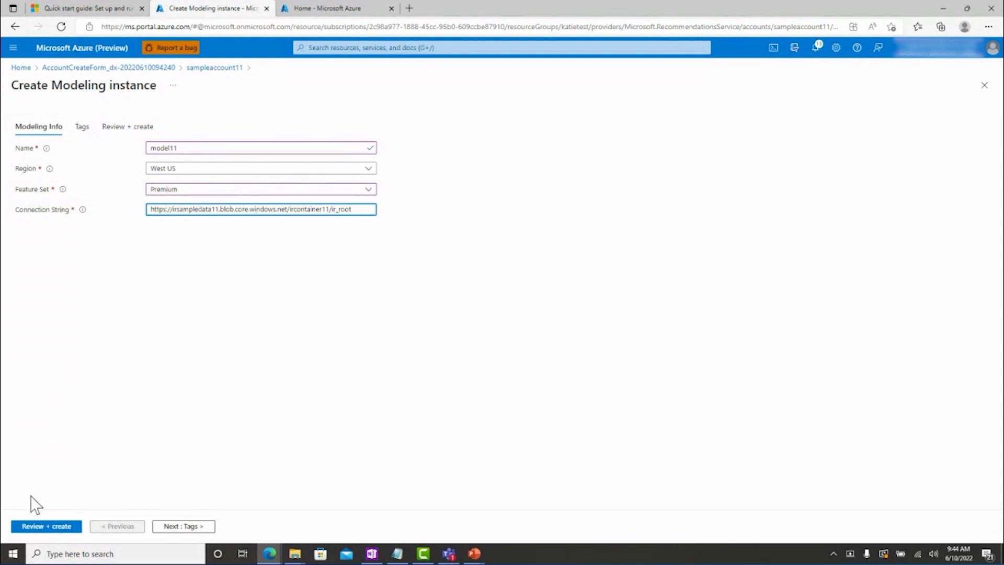
click(46, 526)
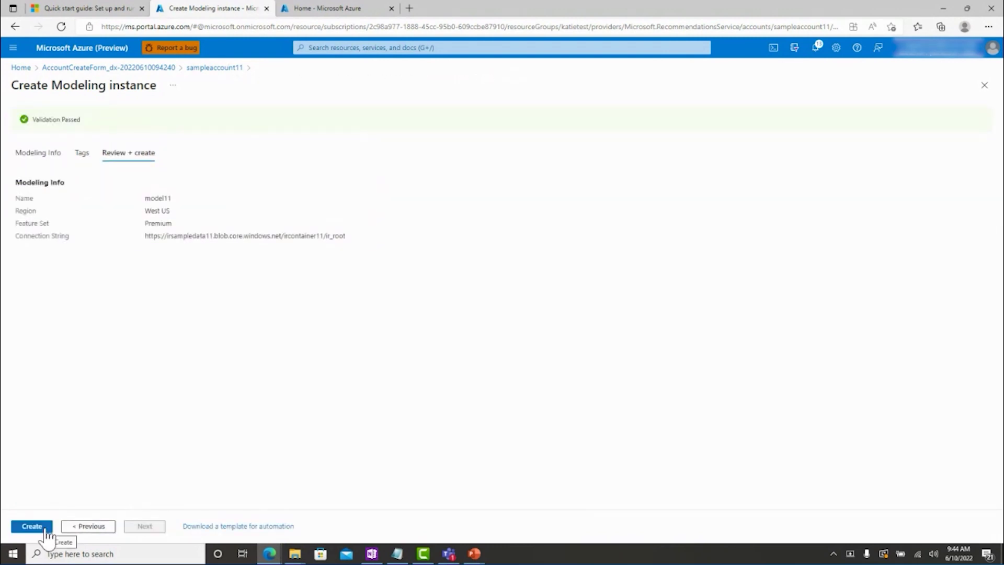
click(46, 528)
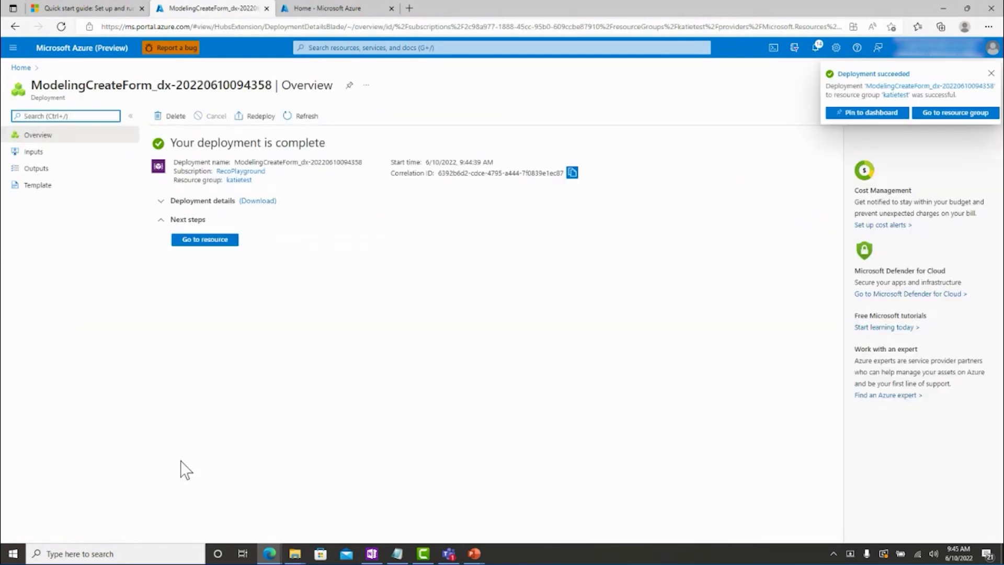
Return from model11 to sampleaccount11 and open its Service Endpoints list.
click(196, 240)
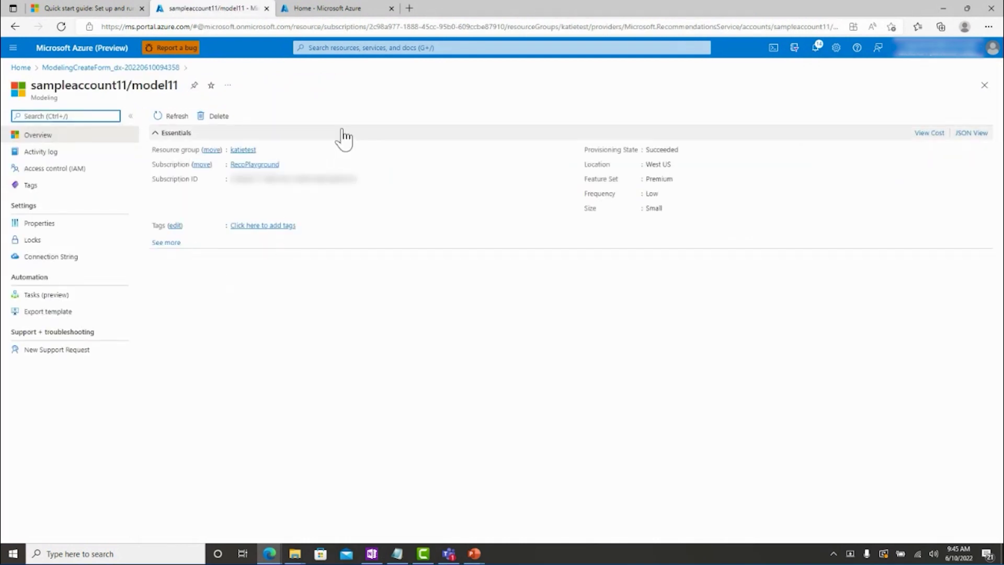
click(359, 48)
click(347, 277)
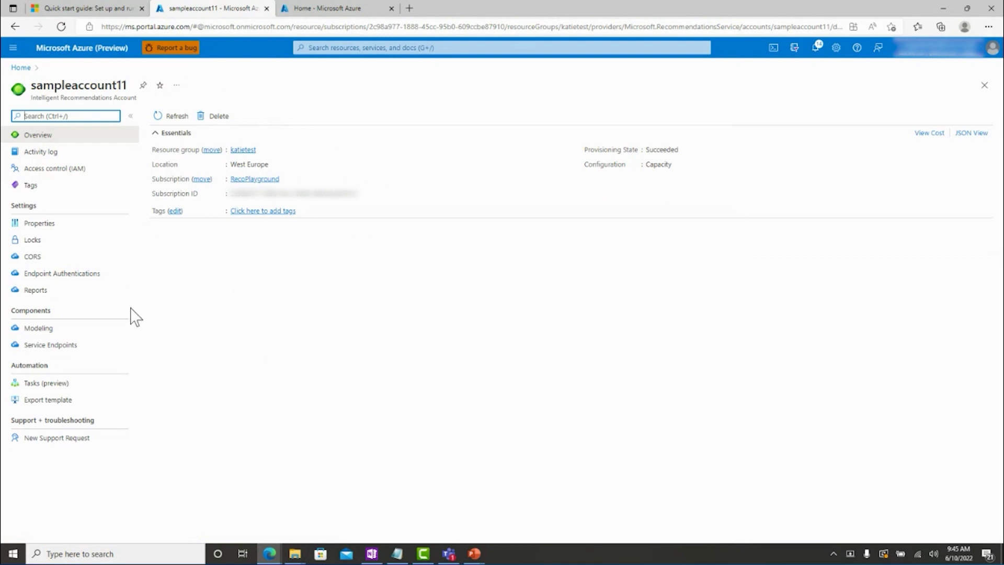
click(80, 345)
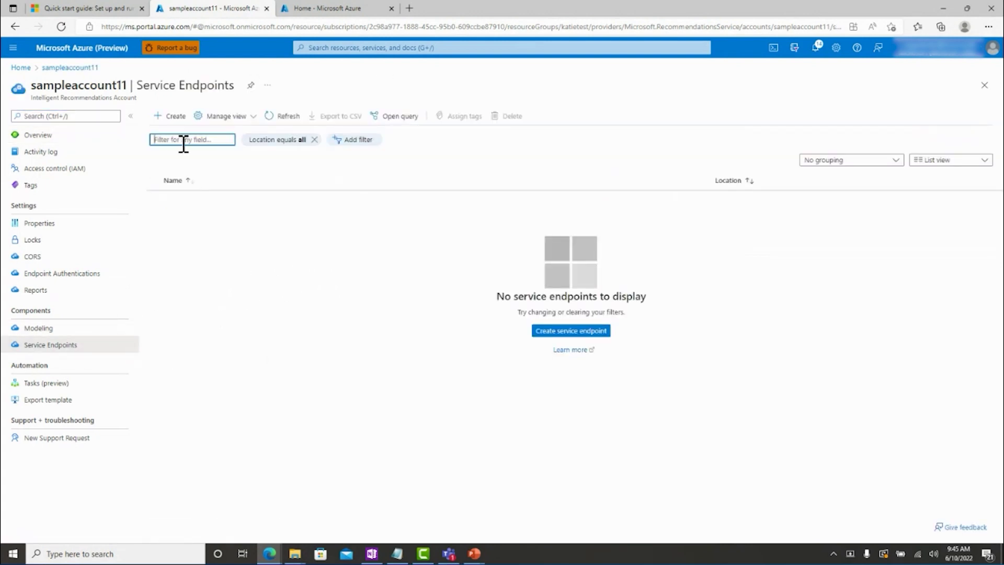
Create service endpoint service11 in West US with capacity 1 and open the deployed endpoint.
click(170, 116)
click(203, 163)
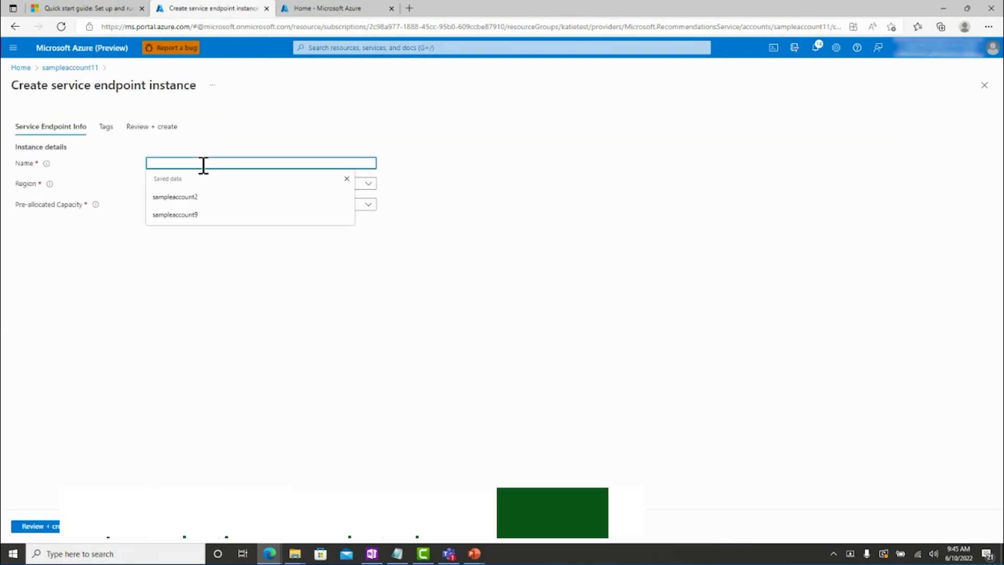
text(service11)
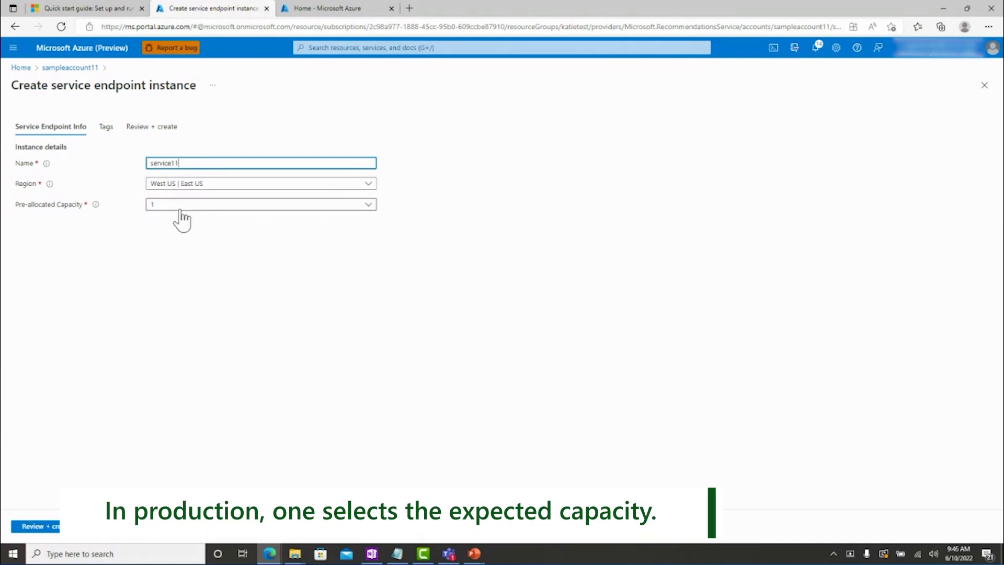
click(42, 526)
click(32, 526)
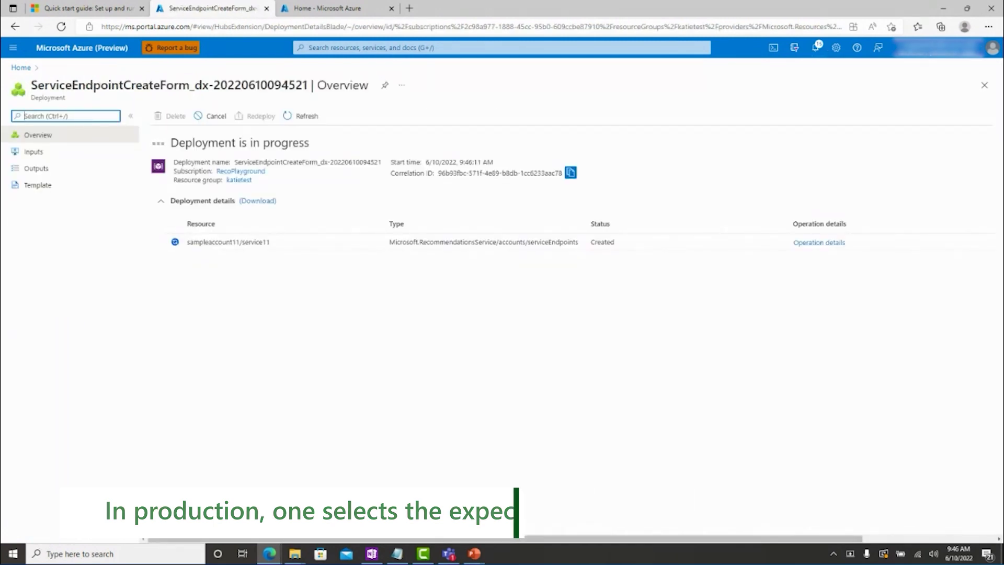
click(197, 240)
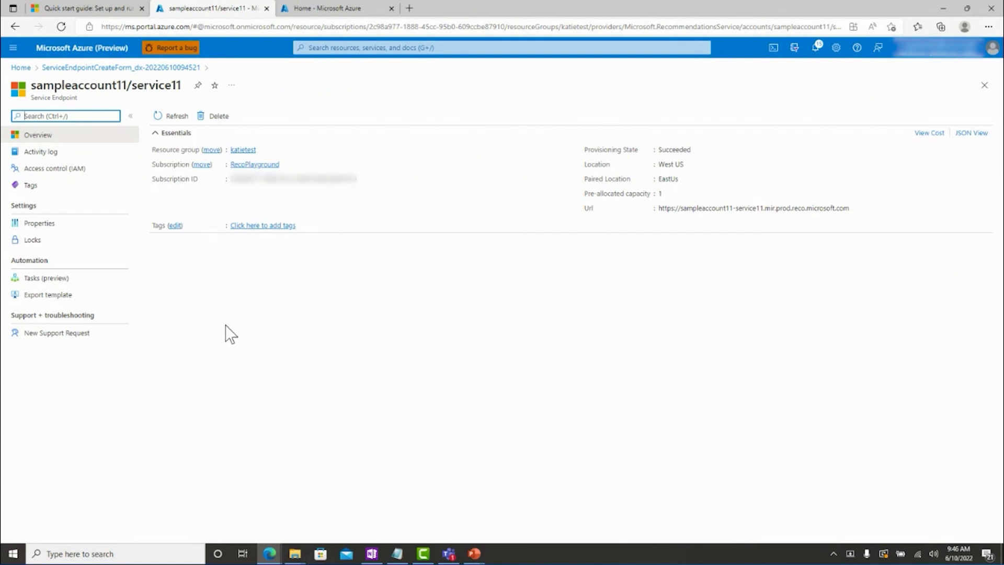
click(335, 47)
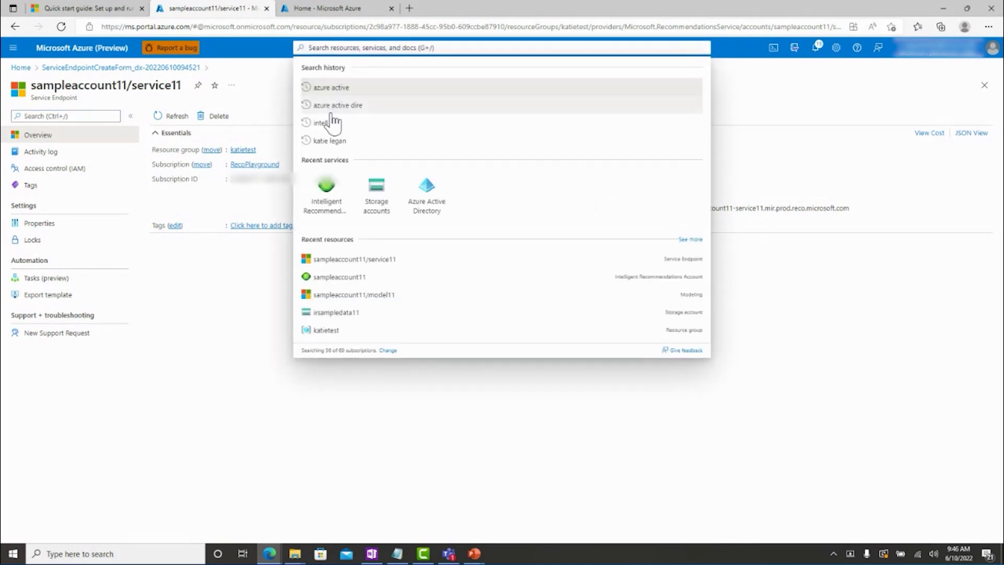
Open sampleaccount11's Endpoint Authentications and copy the user's Object ID from their profile.
click(324, 276)
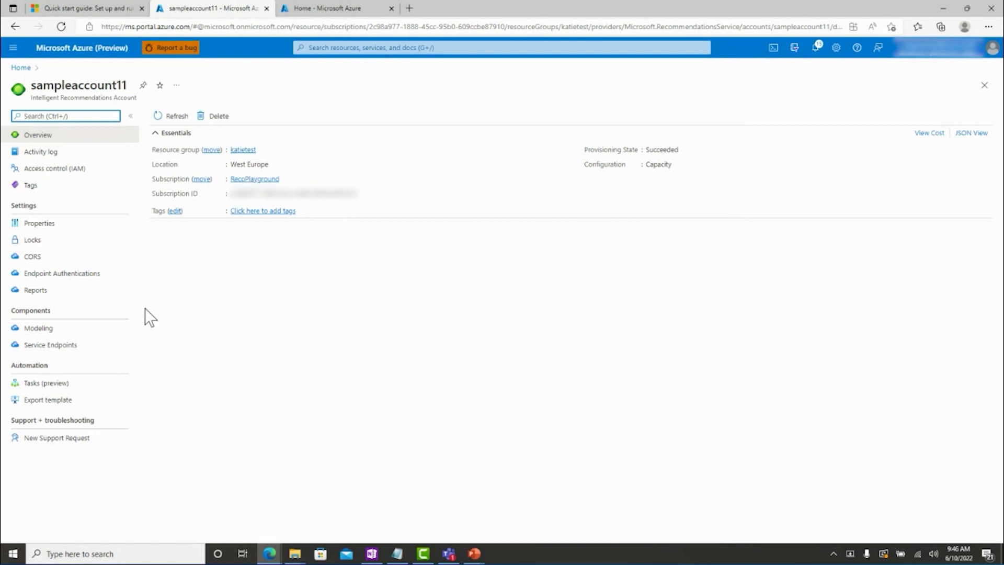
click(70, 274)
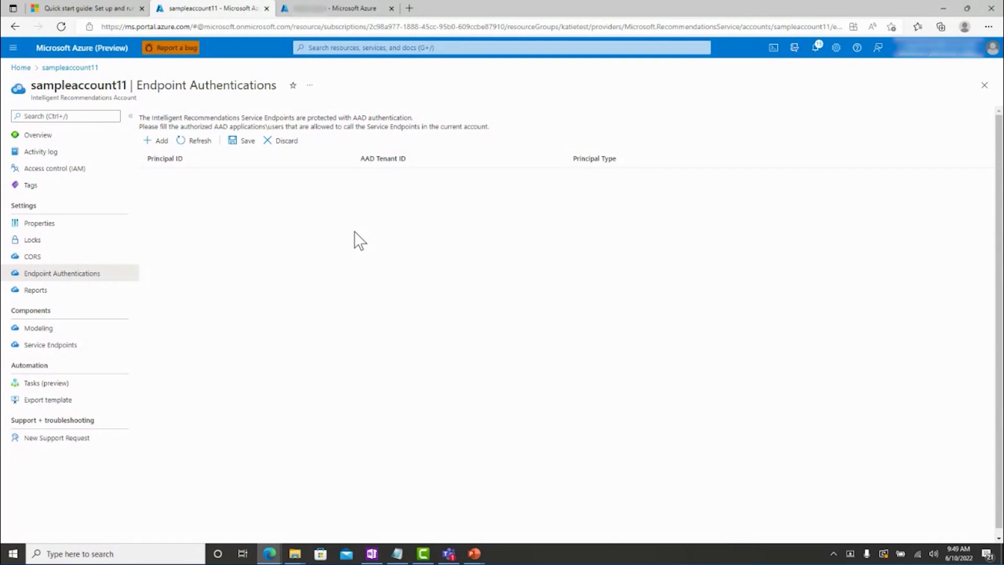
click(332, 10)
click(313, 47)
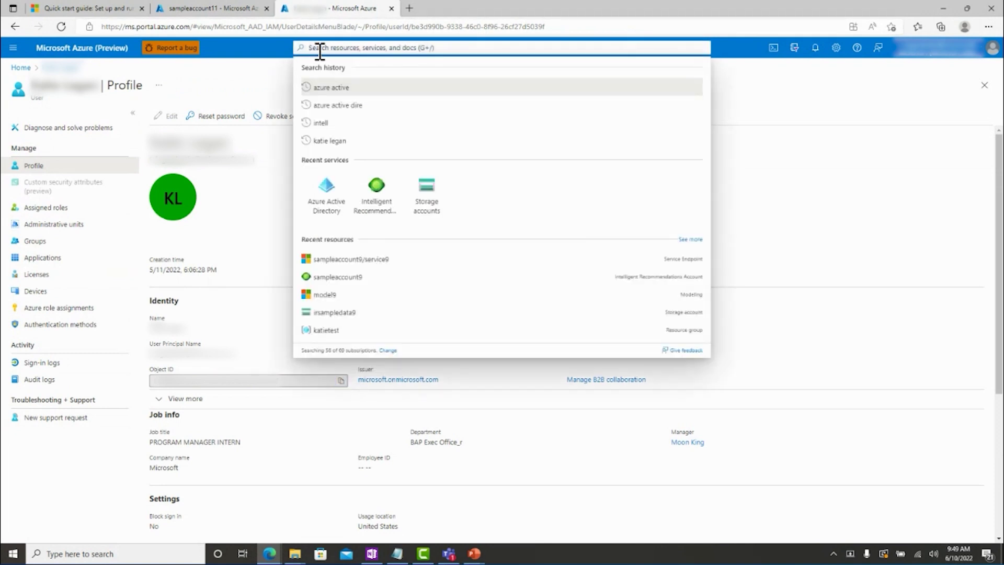
click(331, 183)
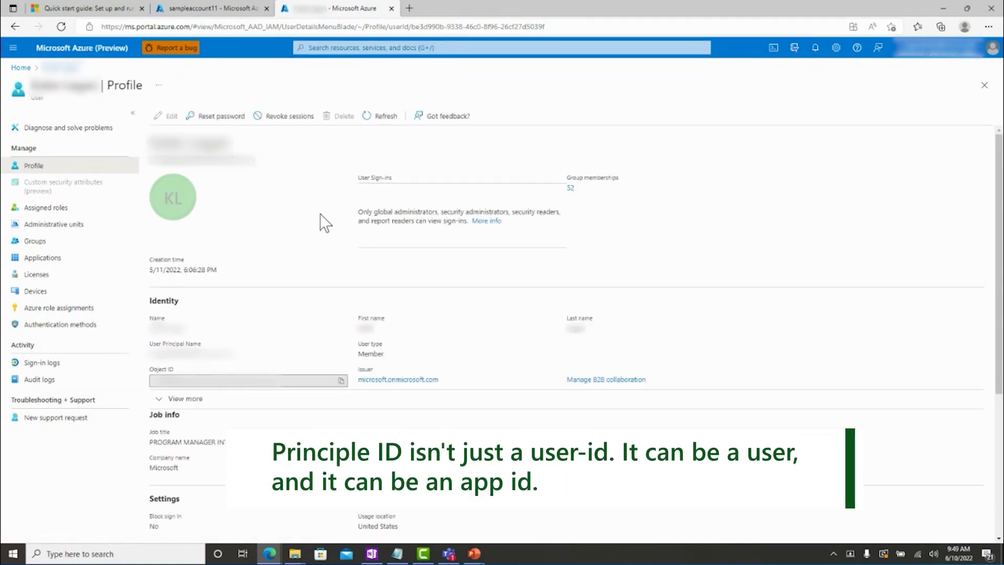
click(341, 381)
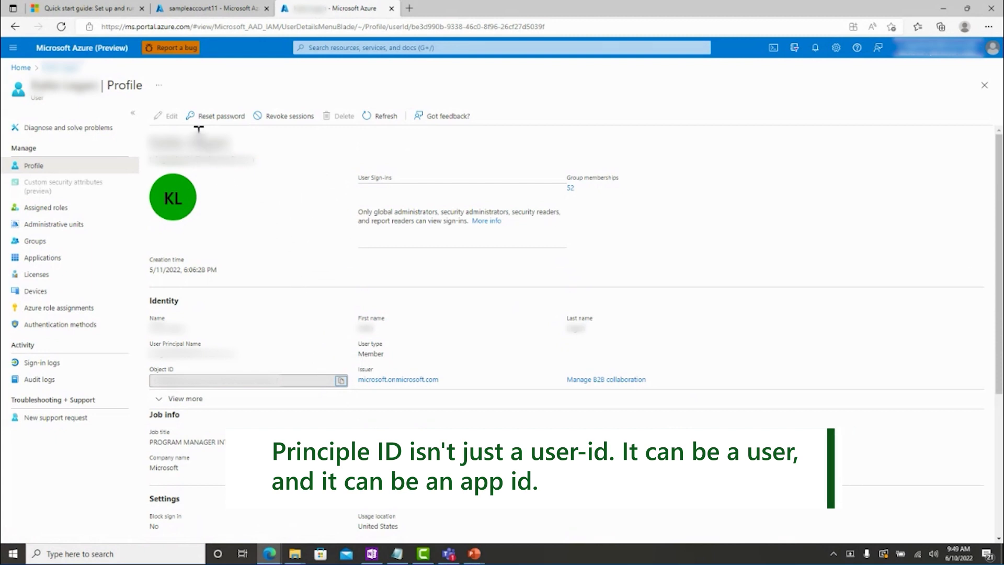
click(177, 9)
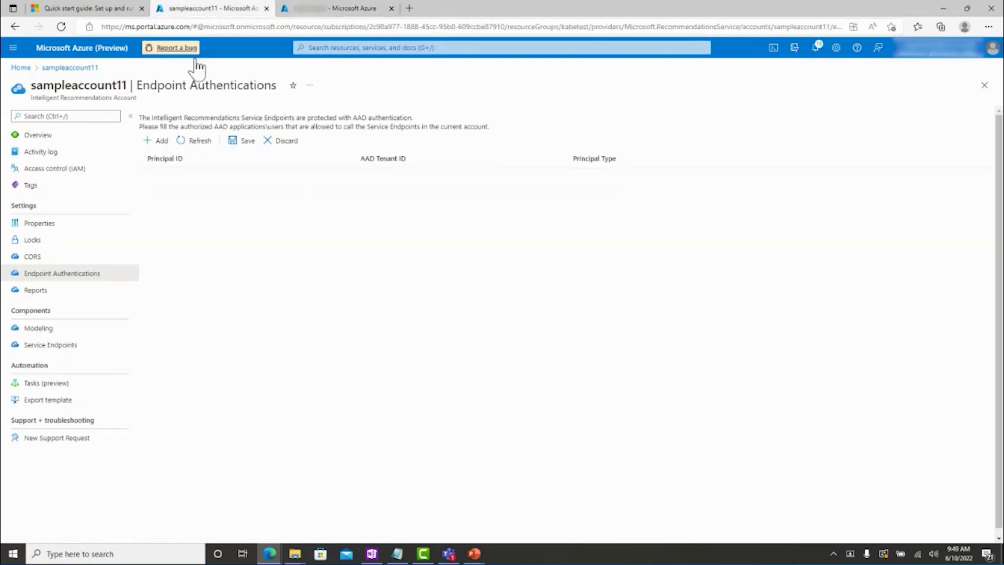
Add an authorized principal row with the copied Object ID as its Principal ID.
click(158, 141)
click(166, 175)
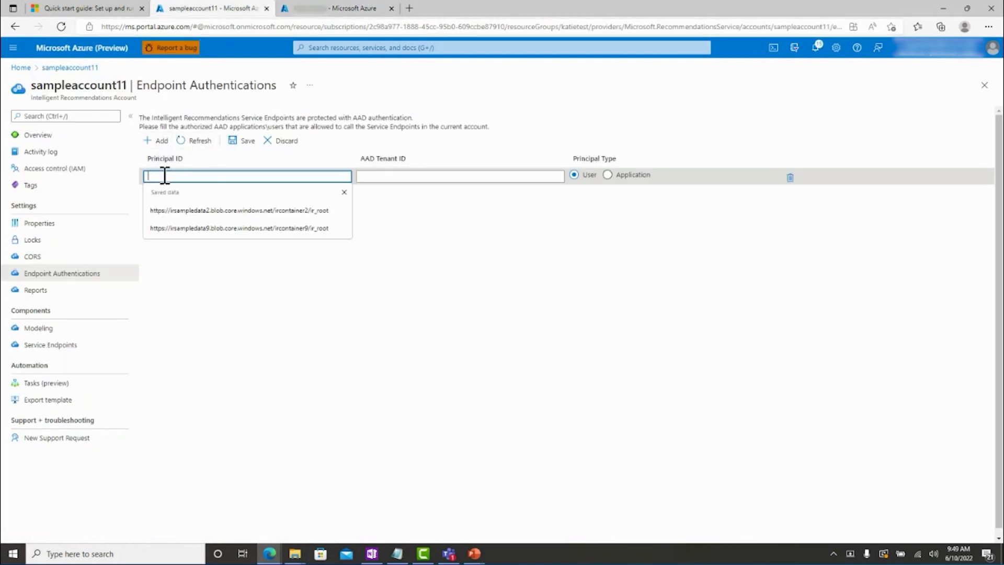
key(ctrl+v)
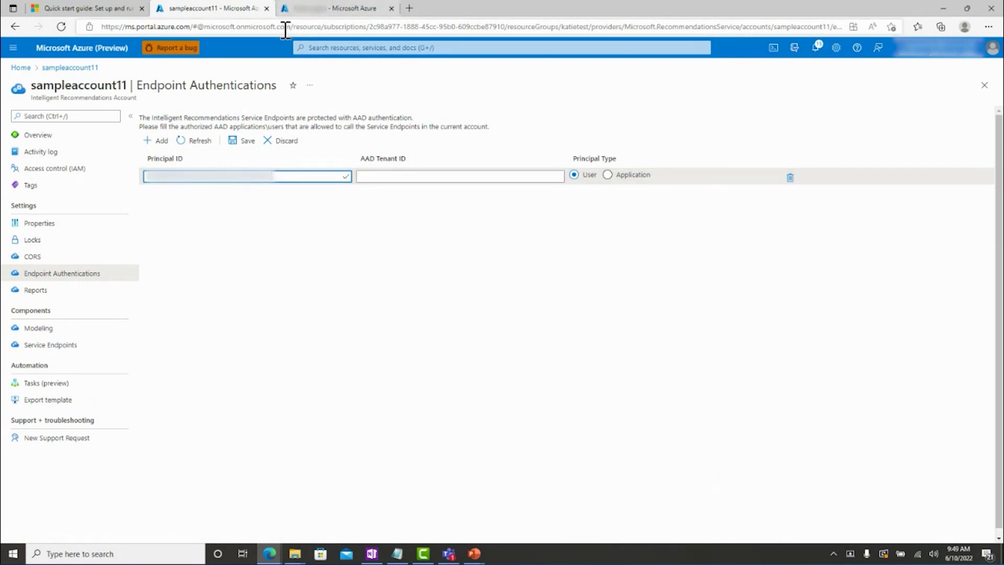
Copy the Tenant ID from Azure Active Directory properties and return to Endpoint Authentications.
click(305, 10)
click(335, 50)
text(azure ad)
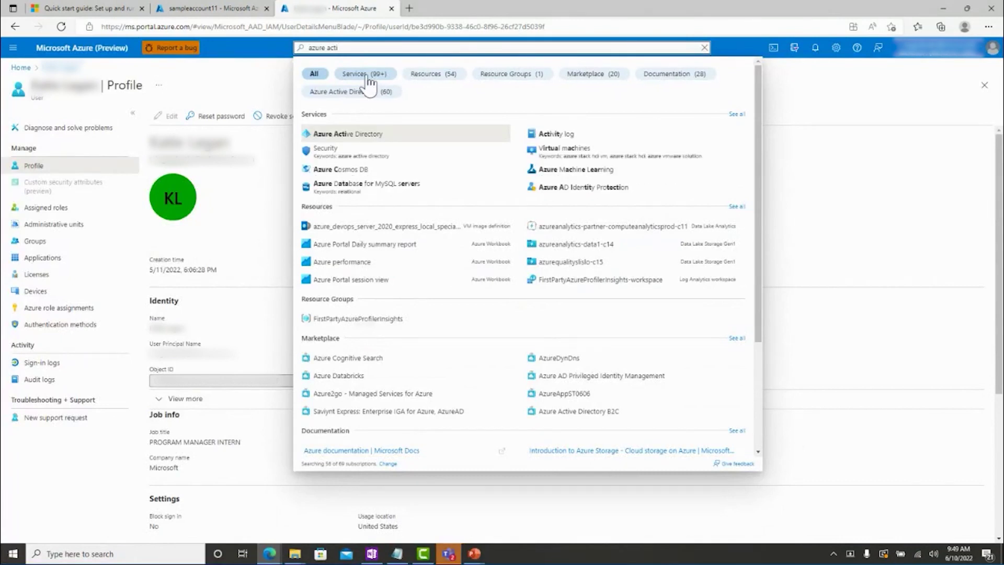
click(392, 136)
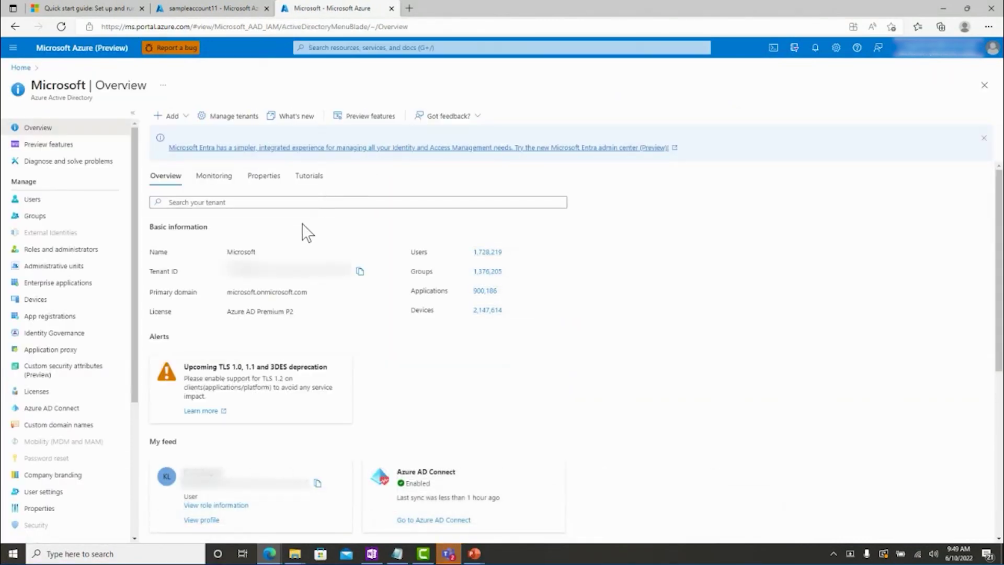
click(265, 180)
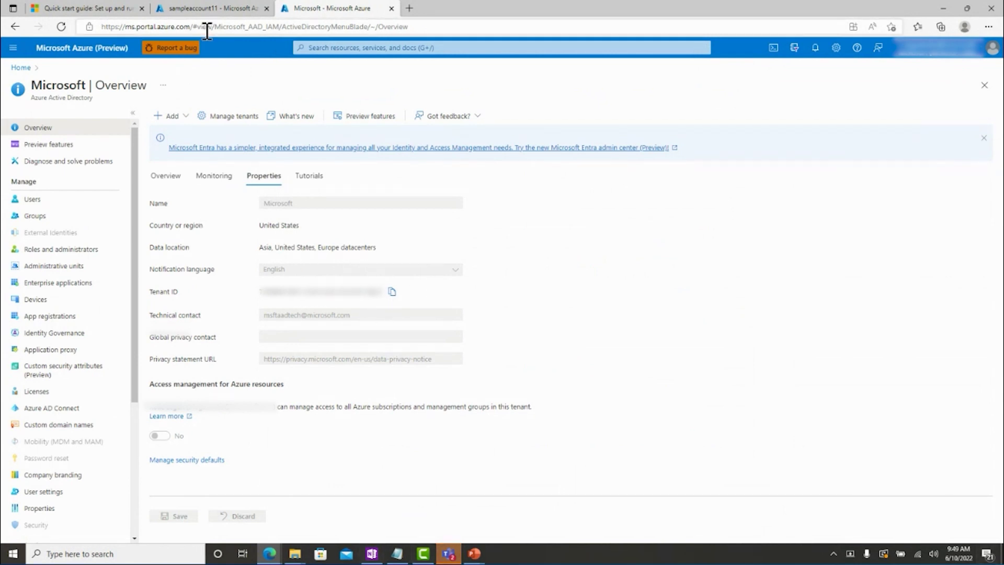
click(211, 9)
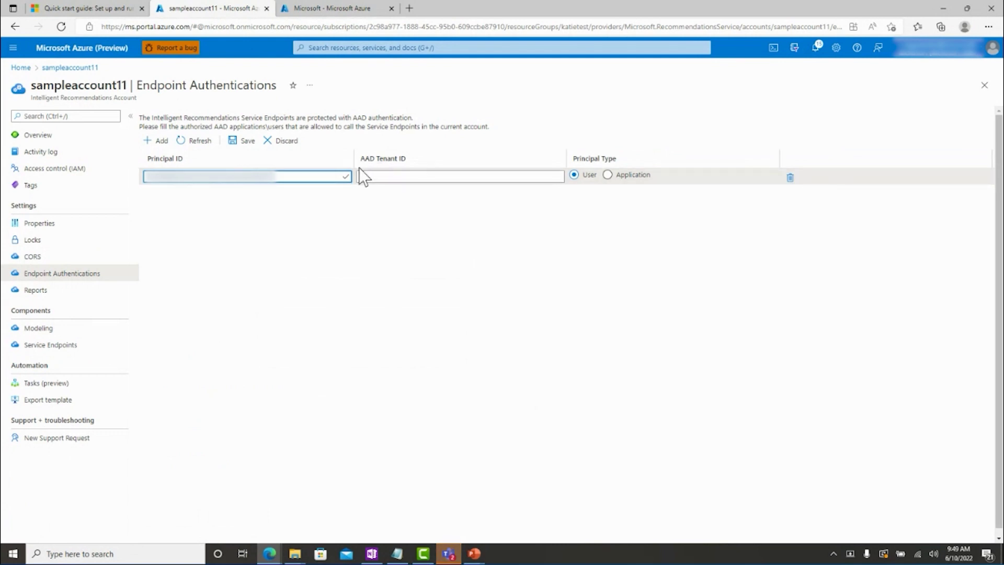
Paste the copied Tenant ID into the principal's AAD Tenant ID field and save the entry.
click(373, 175)
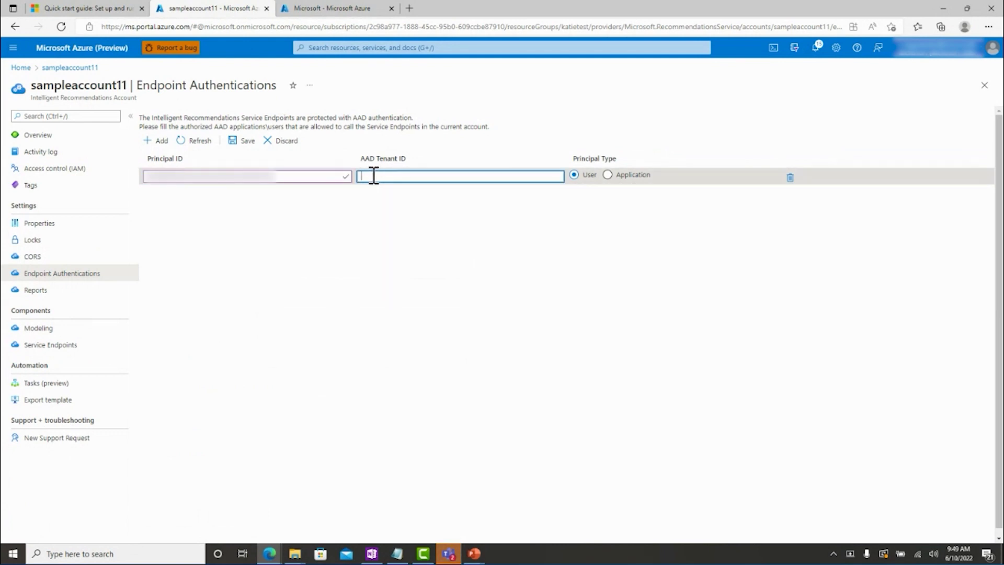
key(ctrl+v)
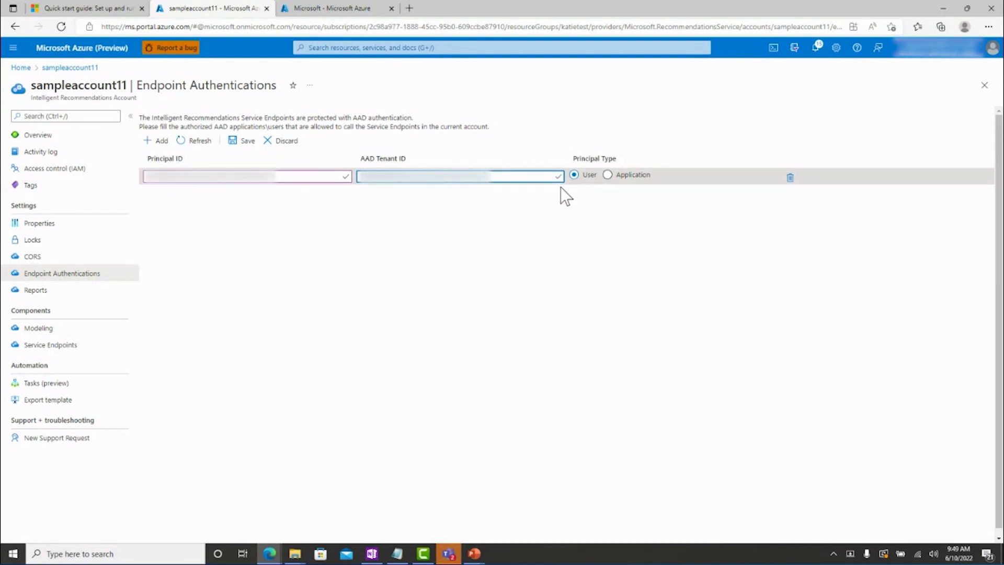
click(245, 139)
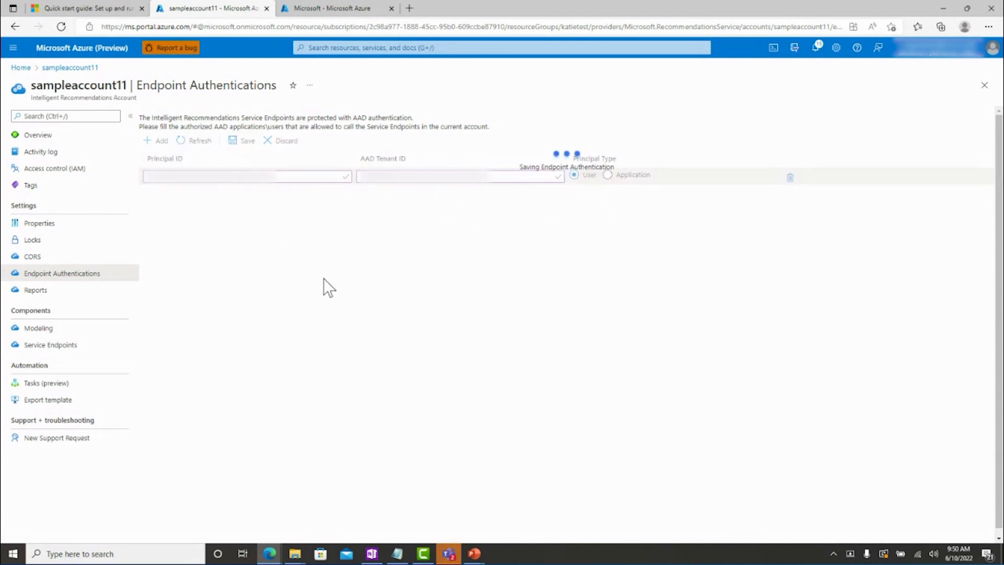